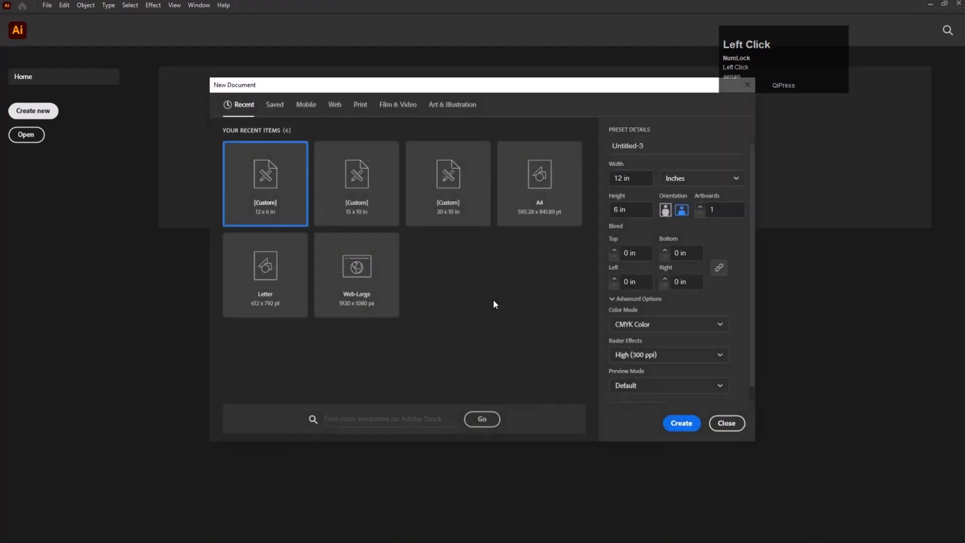
Create a new 12 x 6 in CMYK document at 300 ppi and show the rulers
click(681, 422)
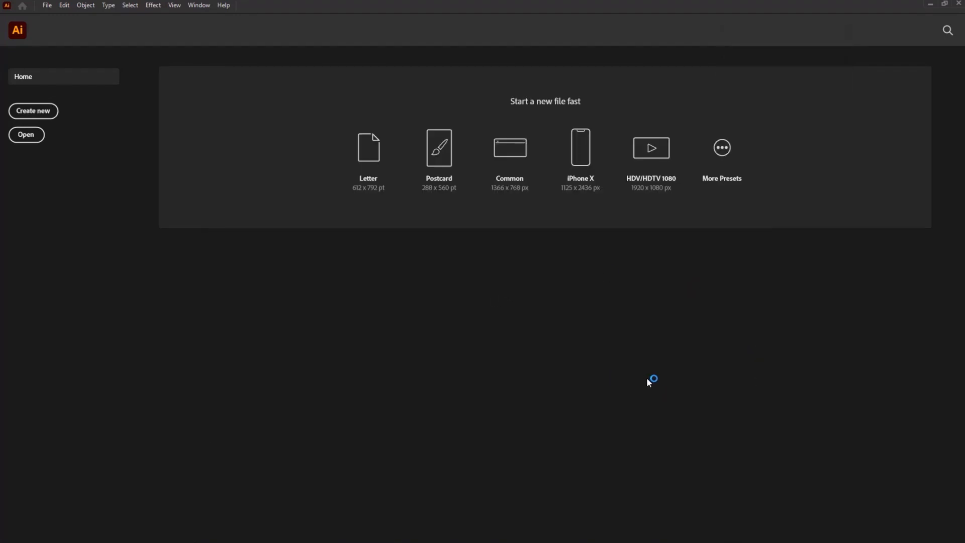
key(ctrl+r)
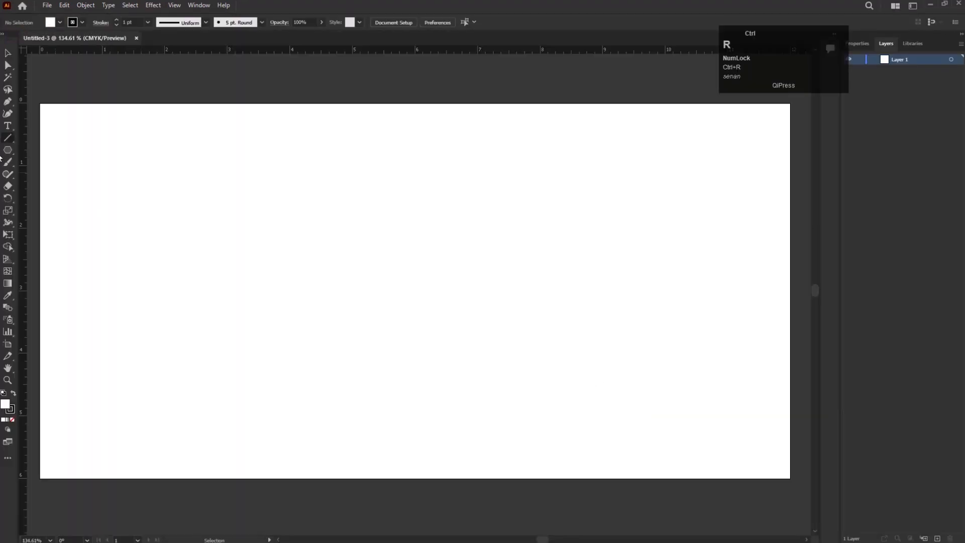
Draw a vertical line left of the artboard's center and repeat a copy sideways to make 14 evenly spaced lines
click(8, 138)
drag(269, 205, 271, 419)
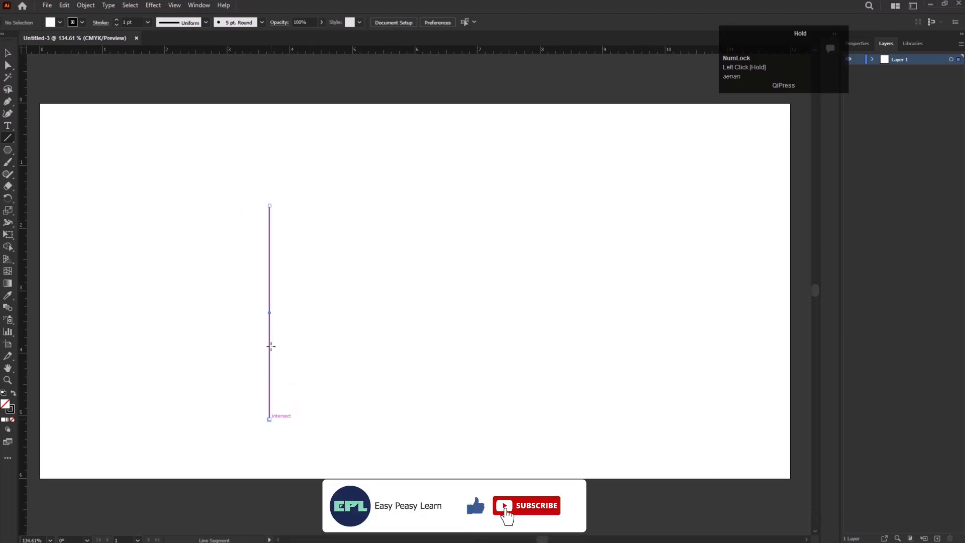
drag(270, 312, 278, 315)
key(ctrl+d)
key(ctrl+d)
key(ctrl+d)
key(ctrl+d)
key(ctrl+d)
key(ctrl+d)
key(ctrl+d)
key(ctrl+d)
key(ctrl+d)
key(ctrl+d)
key(ctrl+d)
key(ctrl+d)
Select all the vertical lines and stretch them upward to about 3.84 in tall
click(6, 52)
drag(231, 171, 459, 321)
drag(321, 194, 321, 179)
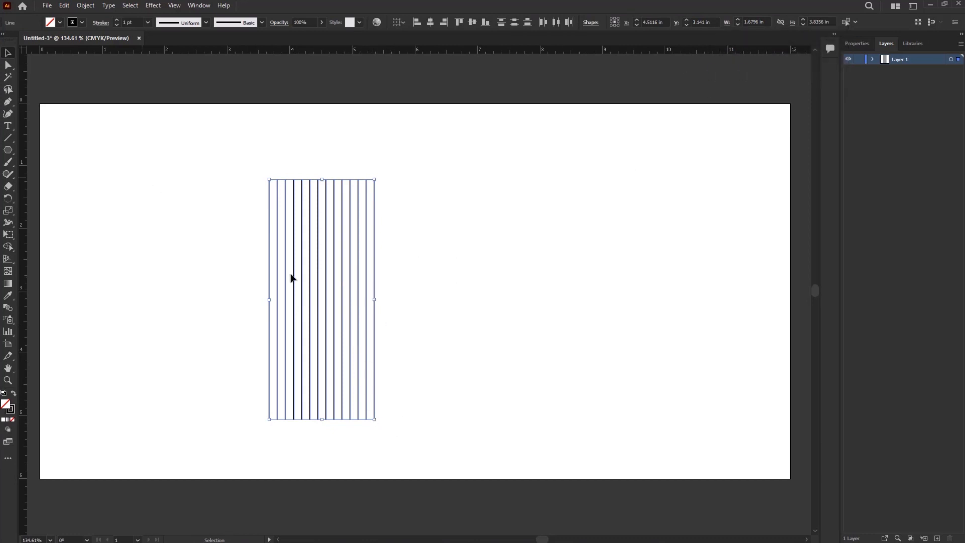
Duplicate the vertical lines in place and rotate the copy 90° so its lines run horizontally
click(64, 5)
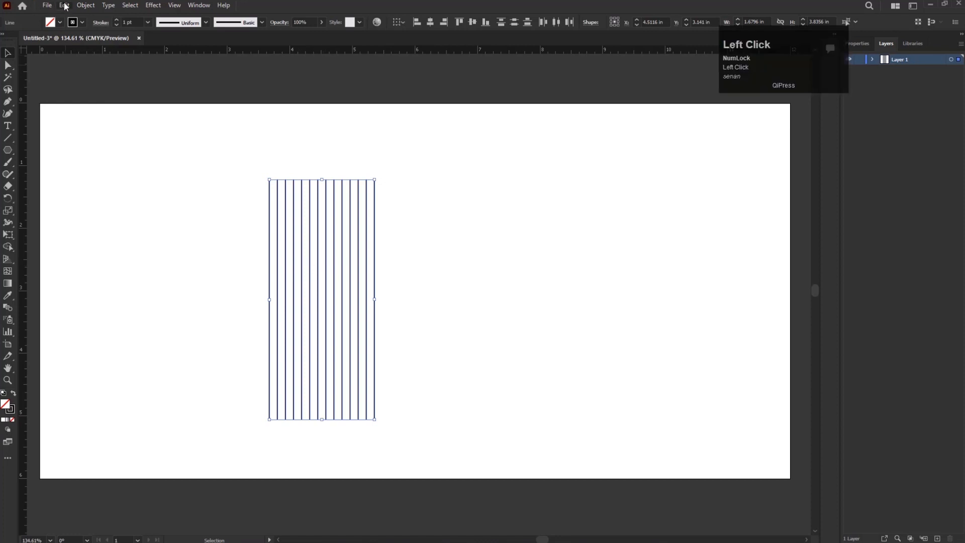
click(78, 53)
click(64, 5)
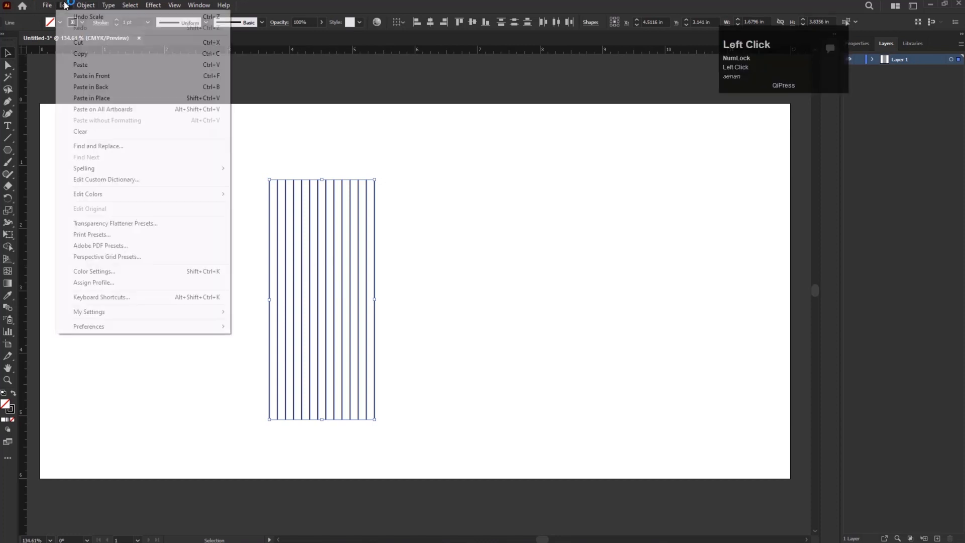
click(84, 100)
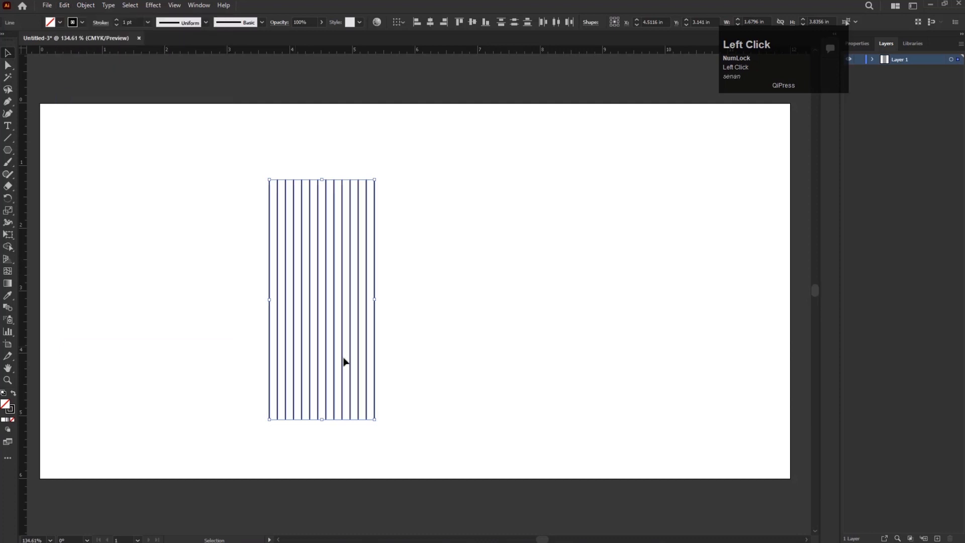
click(197, 5)
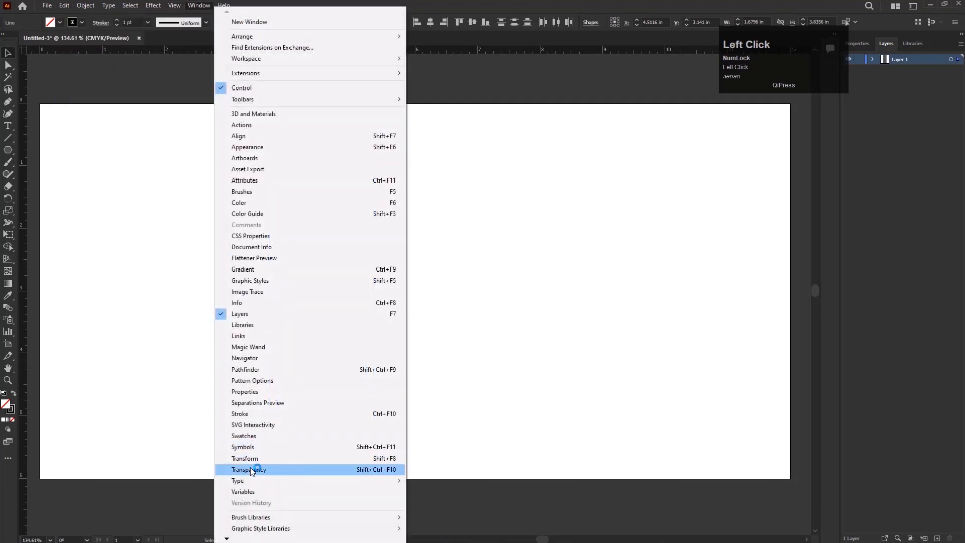
click(360, 463)
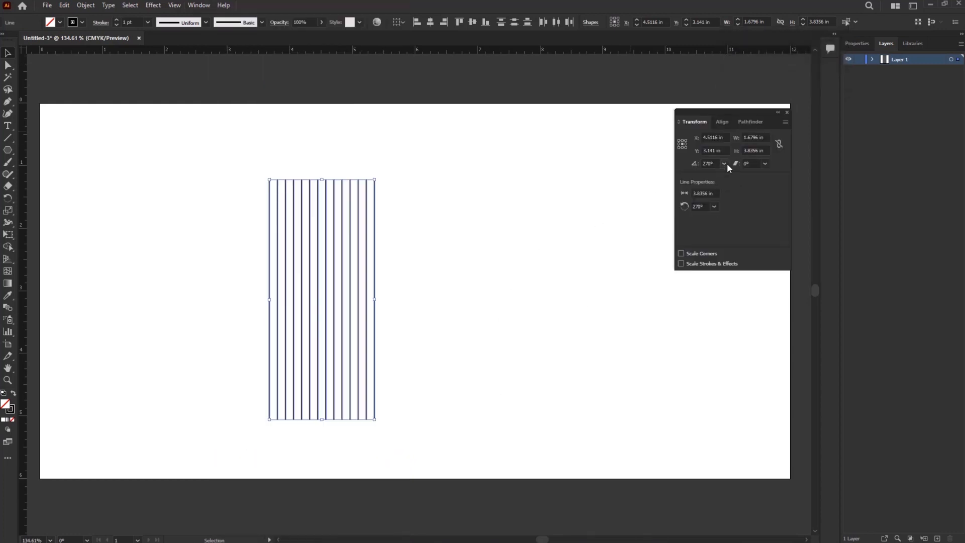
click(764, 164)
click(735, 175)
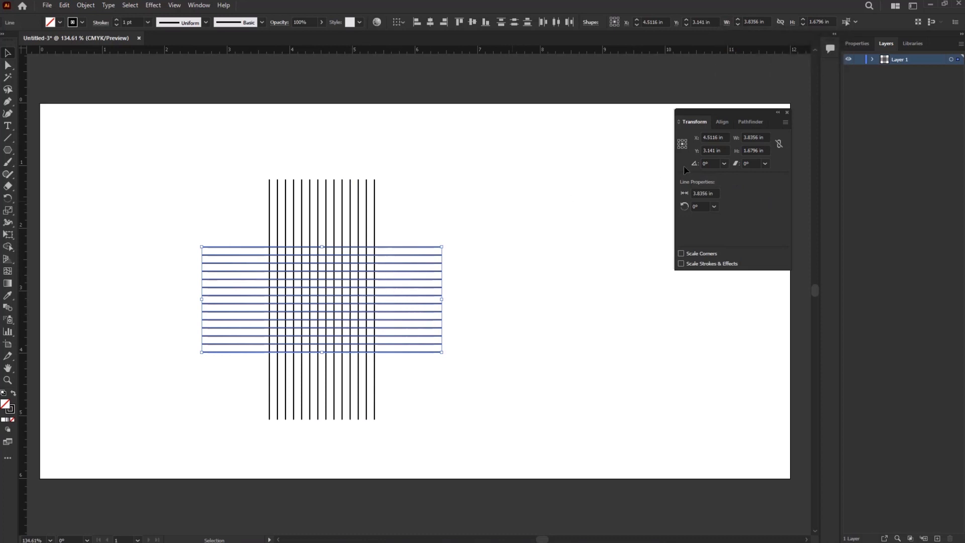
click(9, 150)
drag(103, 192, 79, 237)
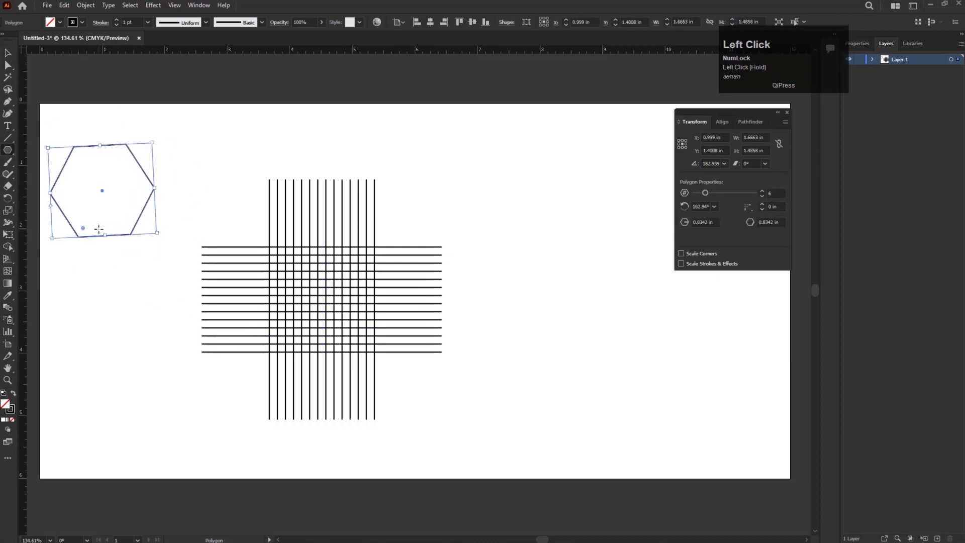
key(Delete)
Create a 3-sided polygon with a 0.8342 in radius beside the grid and turn it to point downward
click(480, 290)
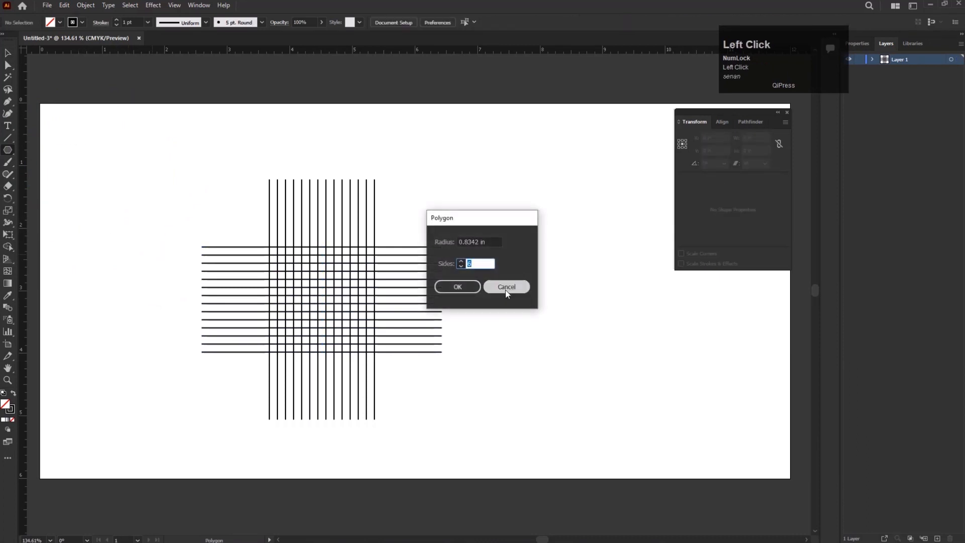
key(Return)
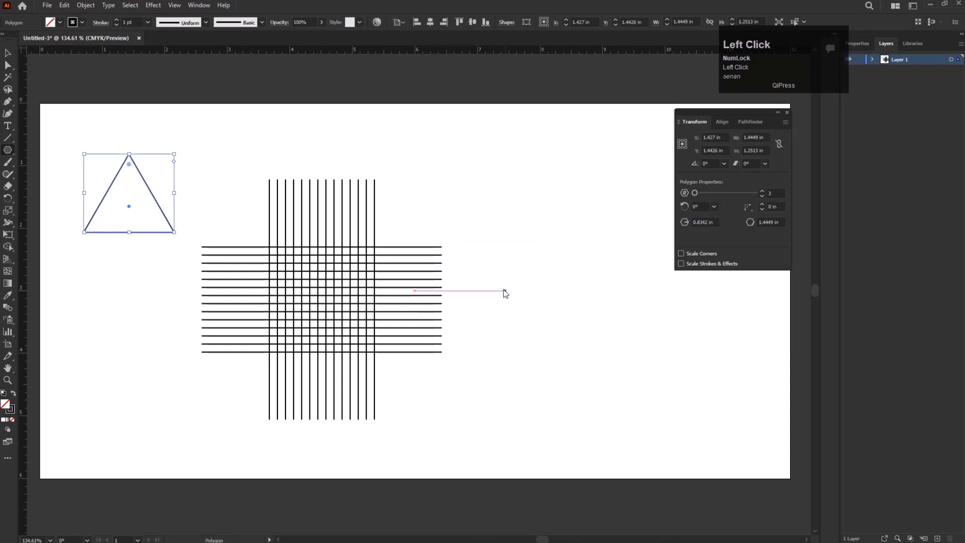
click(7, 53)
drag(177, 242, 75, 179)
Rotate the vertical line set to 300° and add a copy of it reflected across the vertical axis
drag(252, 160, 381, 219)
drag(378, 422, 434, 378)
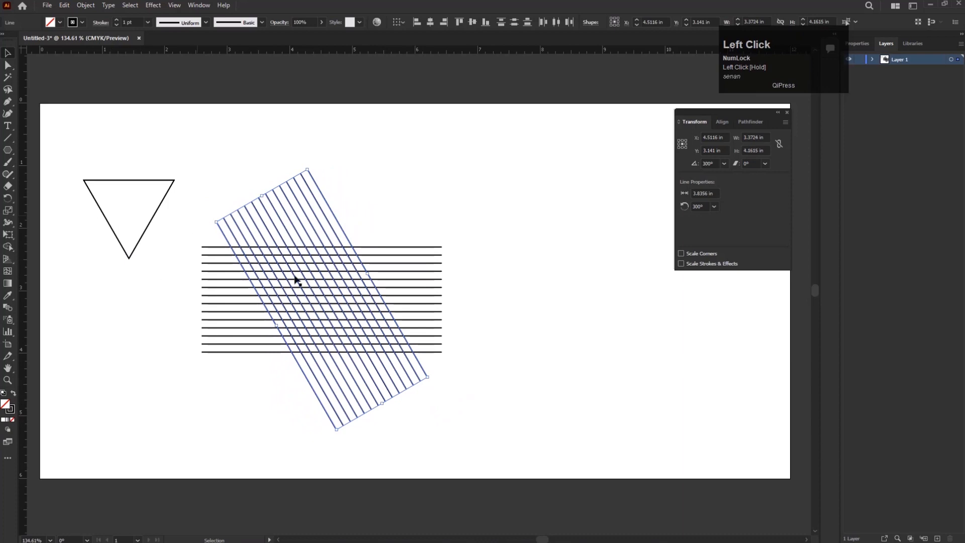
right_click(307, 219)
mouse_move(357, 372)
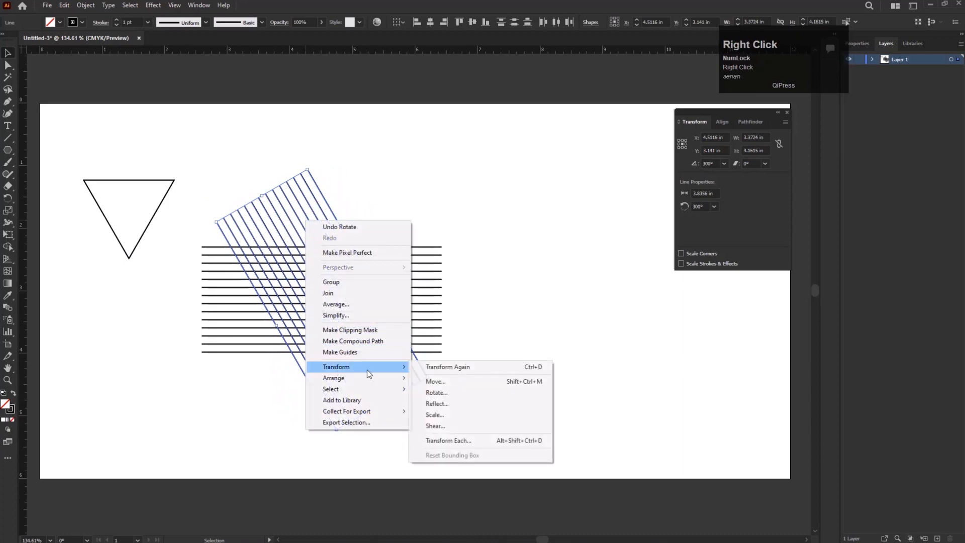
click(437, 403)
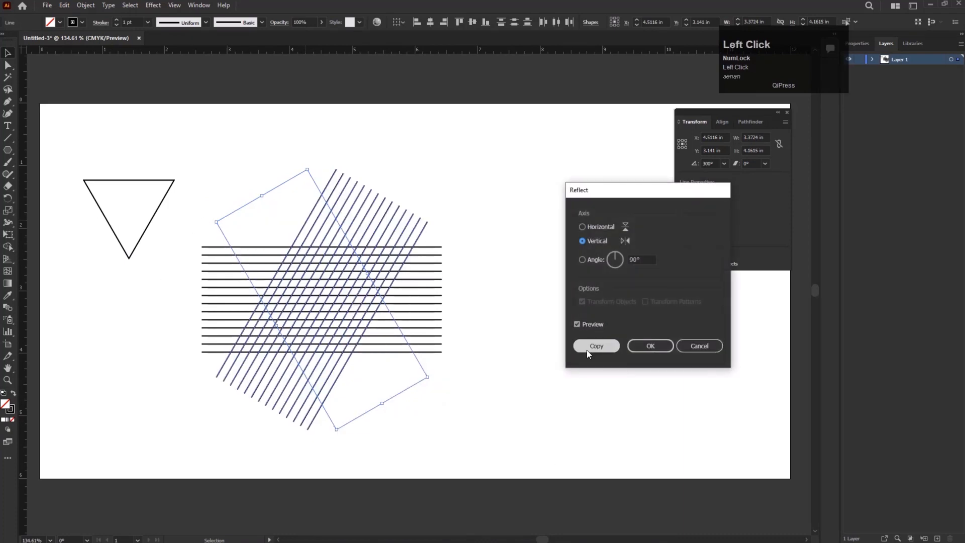
click(592, 350)
Delete the triangle beside the line grid
click(166, 193)
key(Delete)
Select the whole grid and use Shape Builder with a black fill to merge cells into a V shape and a hooked P shape
drag(128, 106, 503, 449)
scroll(332, 308, up, 2)
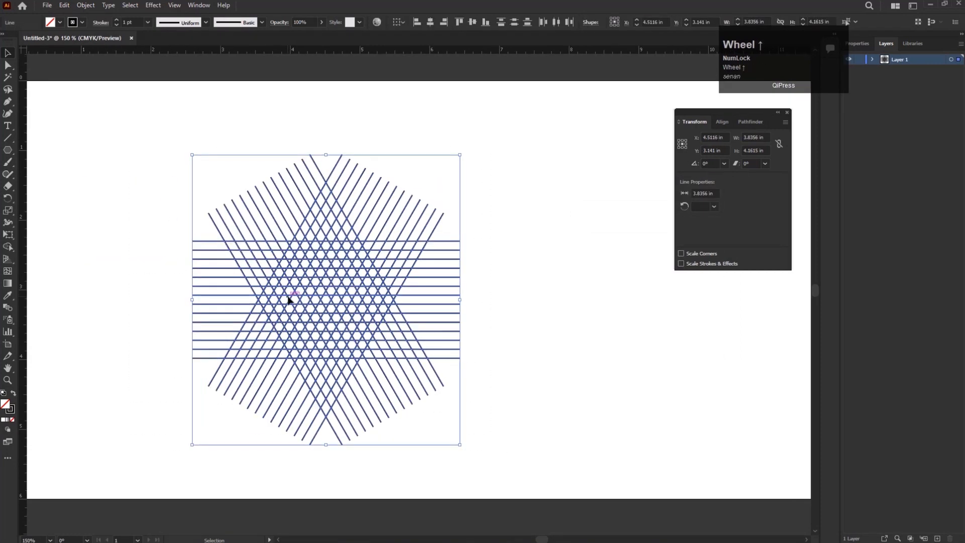
click(8, 247)
click(13, 393)
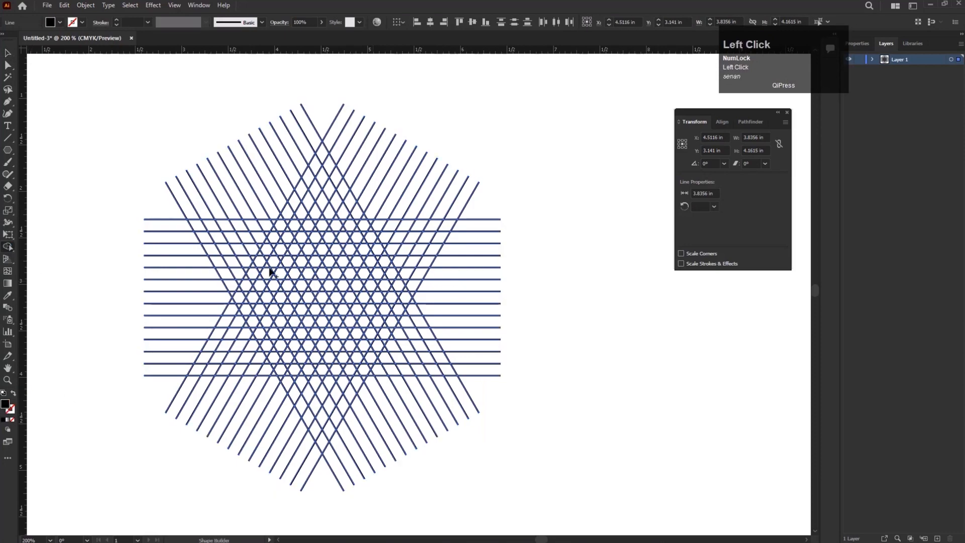
scroll(328, 291, up, 1)
scroll(308, 330, down, 1)
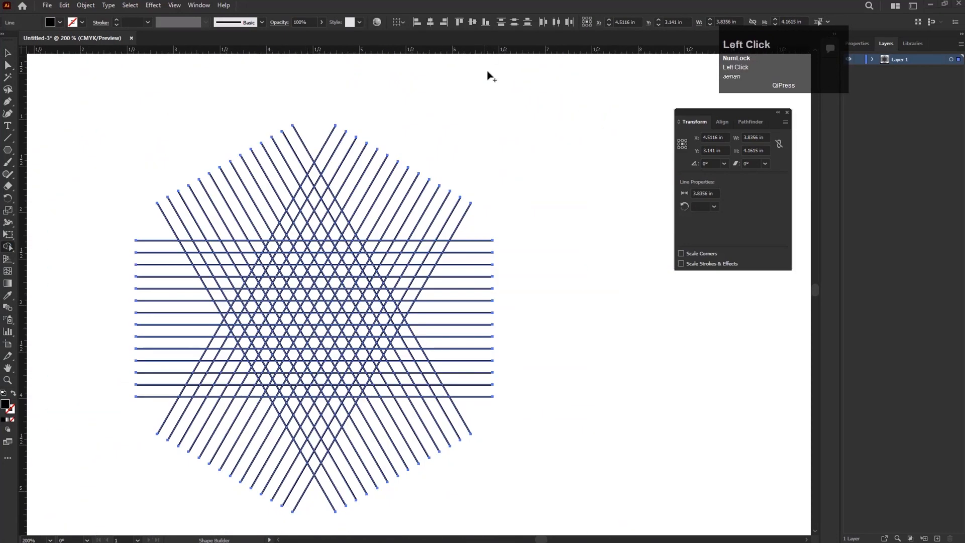
scroll(300, 320, up, 1)
drag(300, 319, 307, 269)
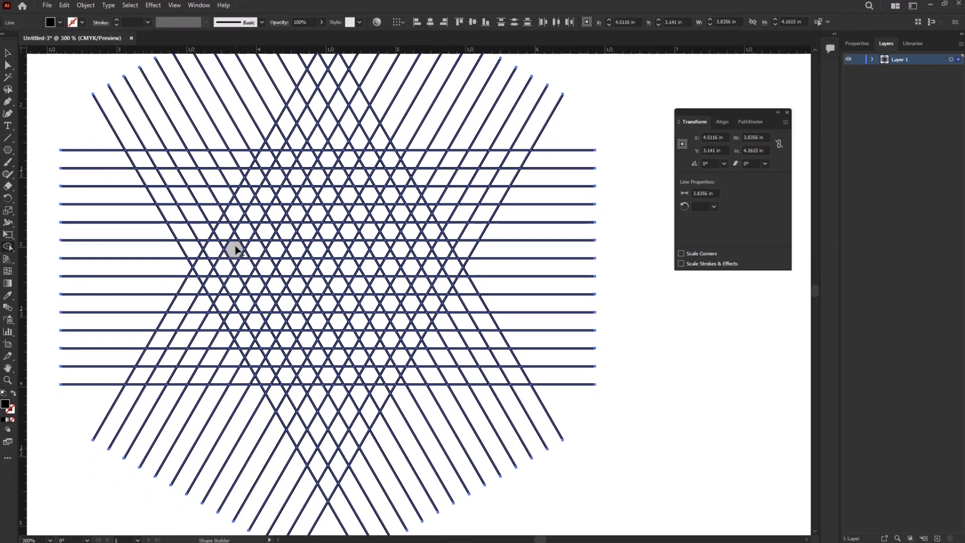
drag(235, 250, 300, 361)
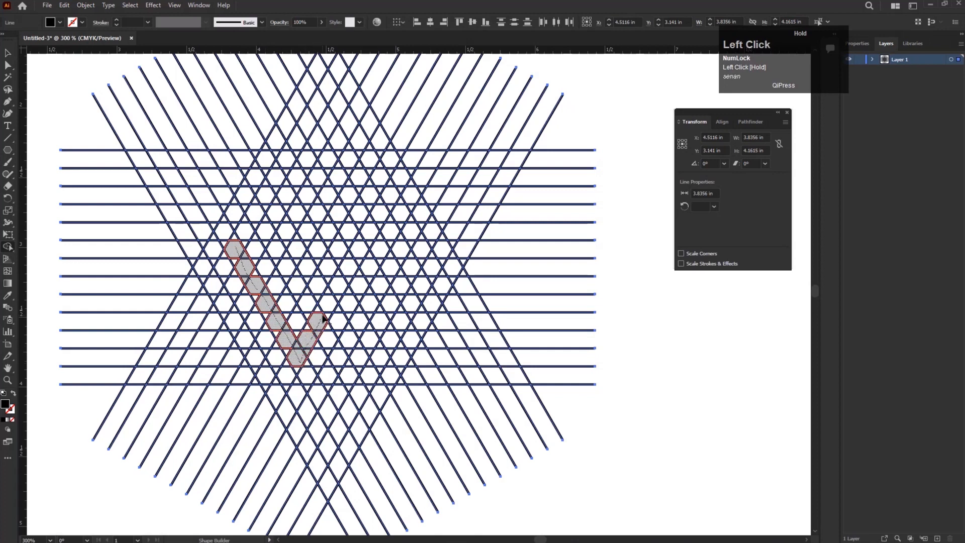
drag(312, 364, 312, 364)
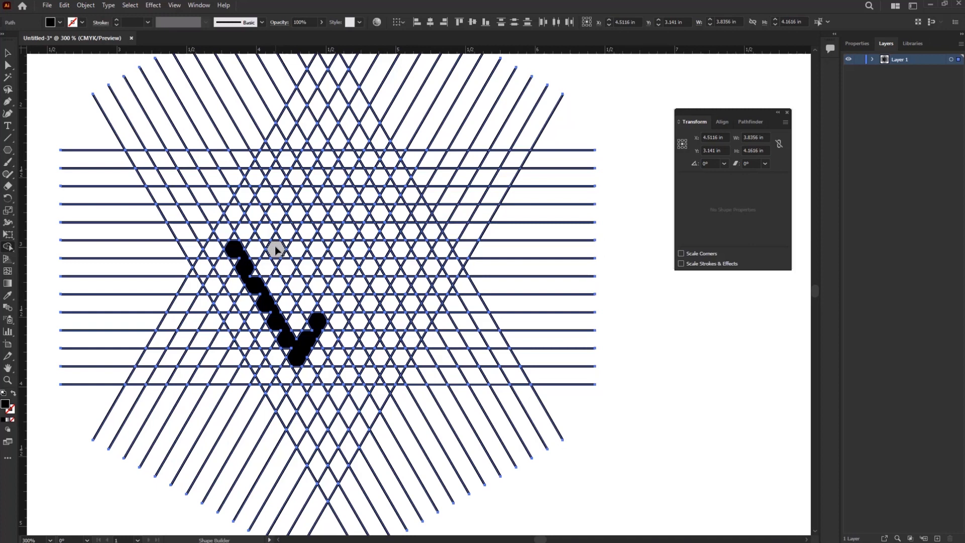
mouse_move(276, 249)
mouse_down()
mouse_move(361, 252)
mouse_move(340, 292)
mouse_move(293, 290)
mouse_up()
Merge the small edge gaps into the V shape with Shape Builder to give it straight sides and pointed ends
scroll(293, 291, up, 1)
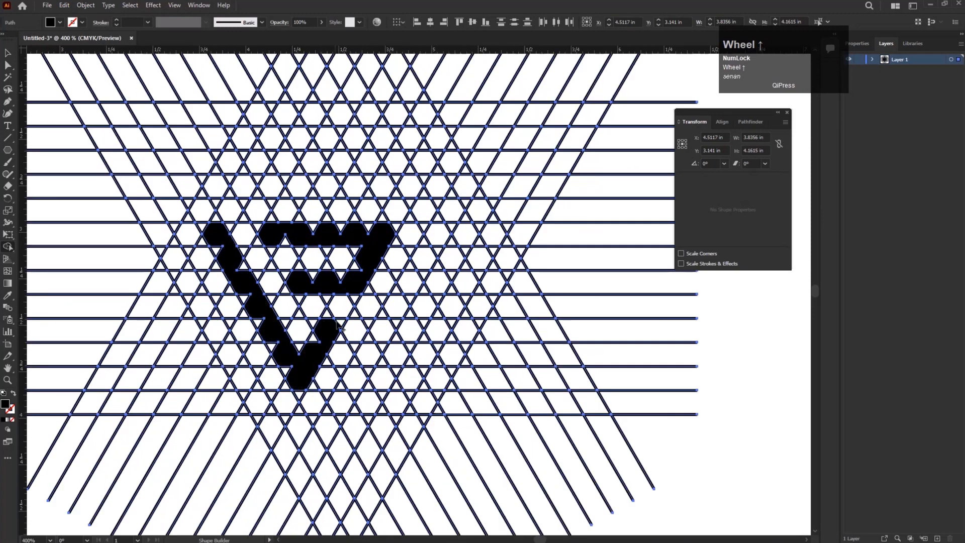
drag(342, 326, 295, 384)
scroll(293, 382, up, 1)
click(289, 377)
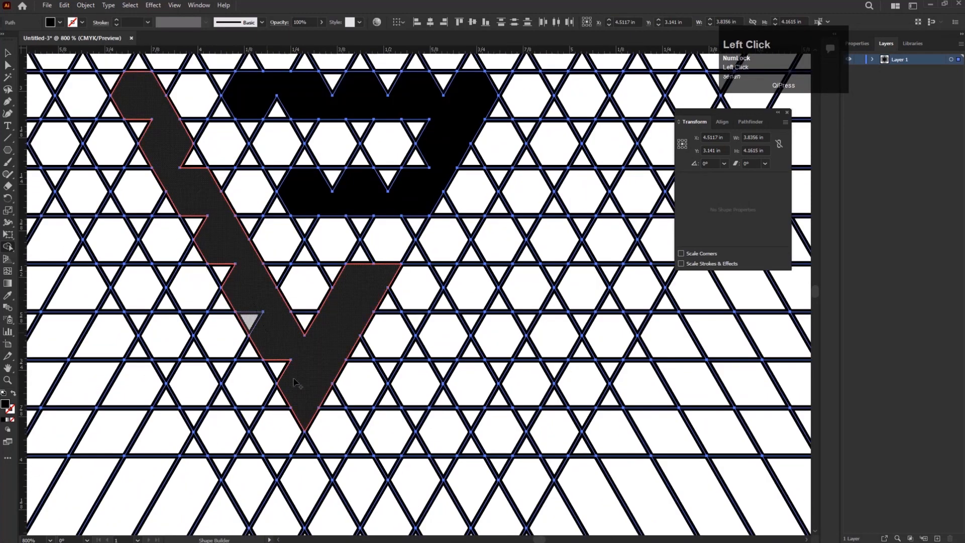
key(space)
mouse_move(254, 283)
mouse_down()
mouse_move(309, 354)
mouse_move(295, 351)
mouse_move(266, 299)
mouse_up()
drag(248, 225, 257, 237)
drag(193, 194, 208, 214)
click(208, 214)
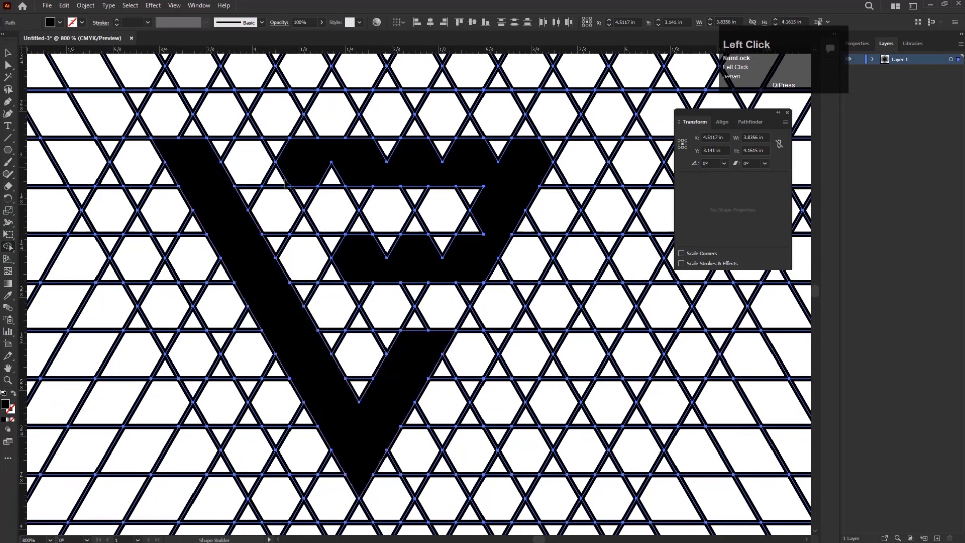
Merge the notches along the hooked P shape with Shape Builder so that its edges are straight
scroll(302, 196, up, 1)
drag(272, 129, 352, 168)
key(space)
mouse_move(416, 125)
mouse_down()
mouse_move(343, 162)
mouse_move(540, 173)
mouse_up()
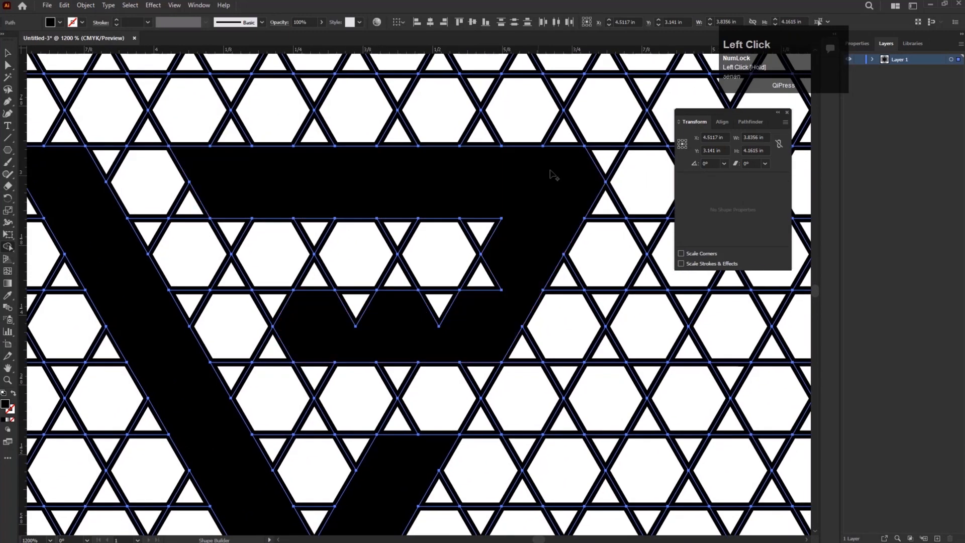
drag(513, 277, 450, 325)
drag(325, 313, 444, 320)
scroll(352, 333, down, 4)
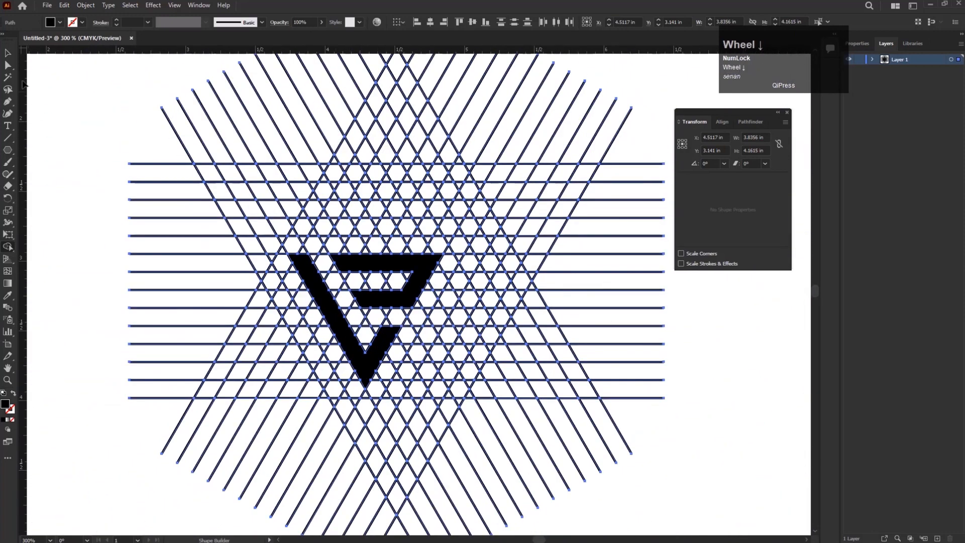
Move both black shapes off the grid toward the artboard's upper-left area and delete the remaining grid lines
click(8, 53)
scroll(329, 168, down, 1)
click(581, 382)
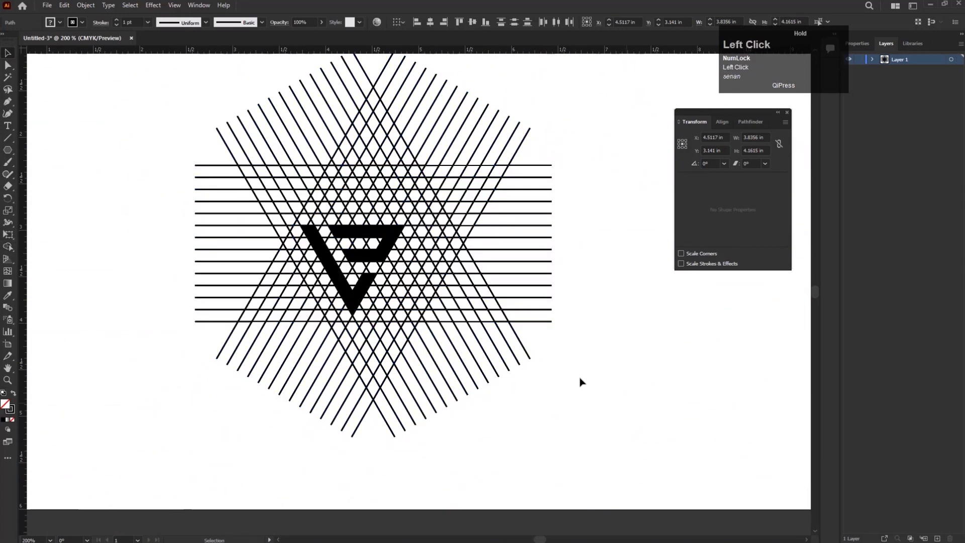
click(372, 257)
shift+click(372, 259)
drag(372, 259, 109, 129)
drag(250, 428, 590, 136)
key(Delete)
Enlarge the two black shapes together to about 1.41 x 1.23 in and place them near the artboard's upper-left corner
scroll(482, 252, down, 1)
drag(231, 268, 320, 384)
drag(234, 223, 298, 269)
drag(315, 317, 328, 327)
drag(305, 264, 294, 200)
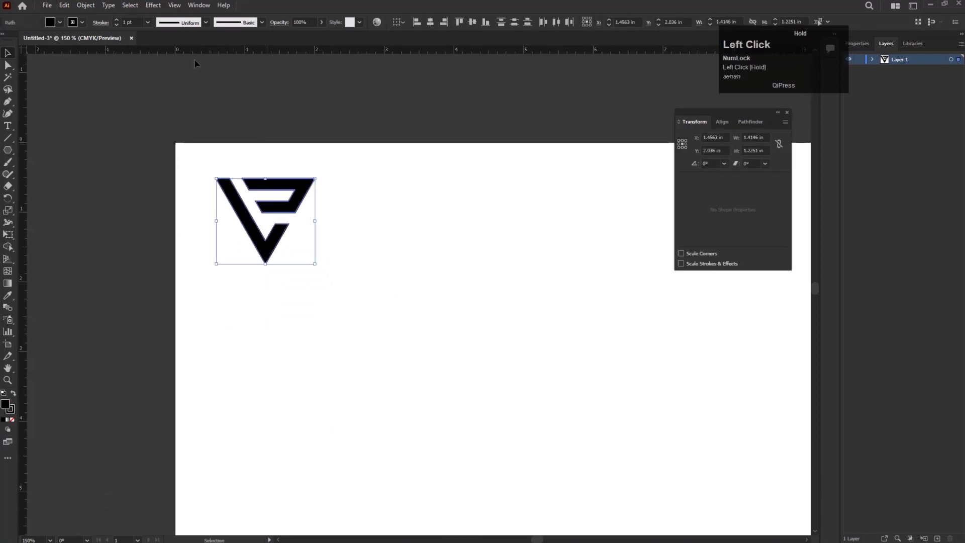
Set the stroke of both logo shapes to 4 pt and expand them into outlined shapes
click(149, 22)
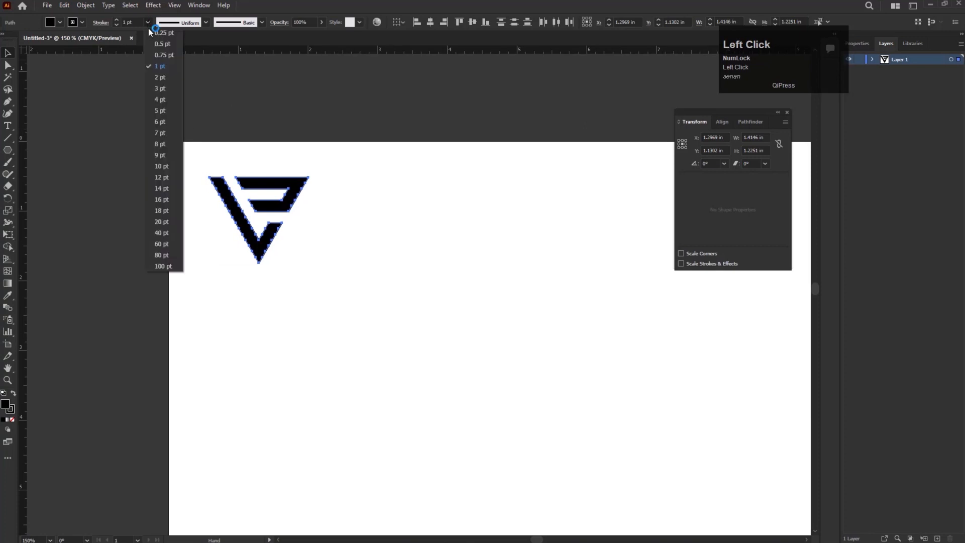
click(156, 99)
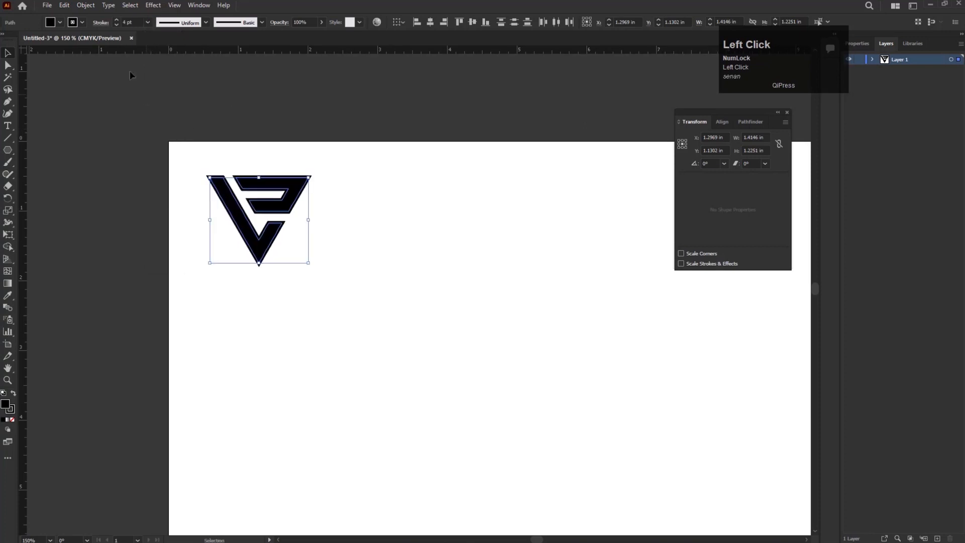
click(86, 6)
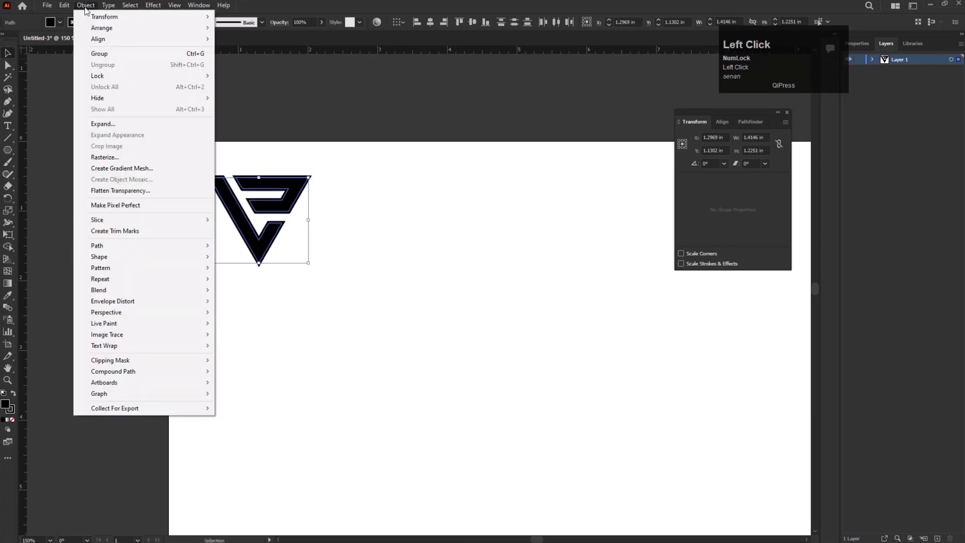
click(103, 124)
click(464, 327)
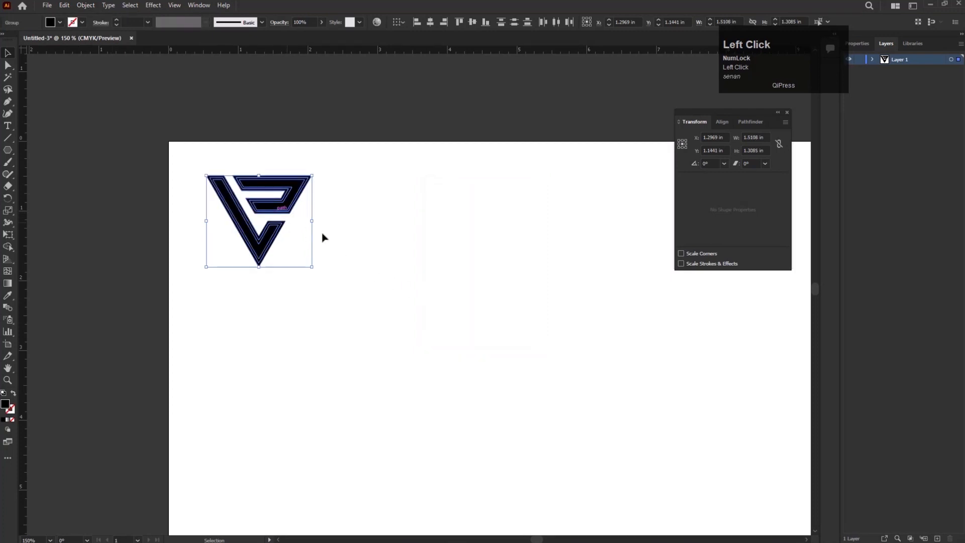
Unite the expanded outlines of the logo into solid black shapes with Pathfinder
key(space)
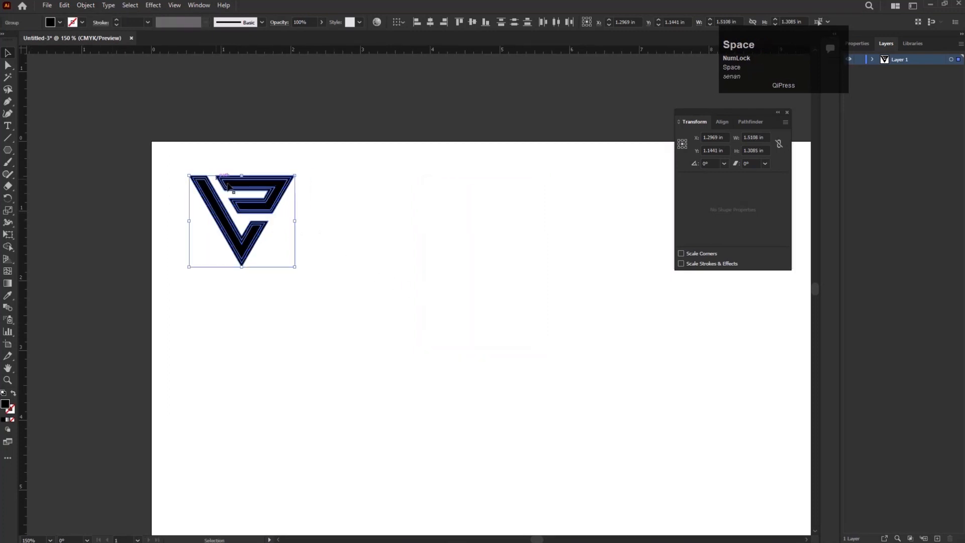
click(191, 6)
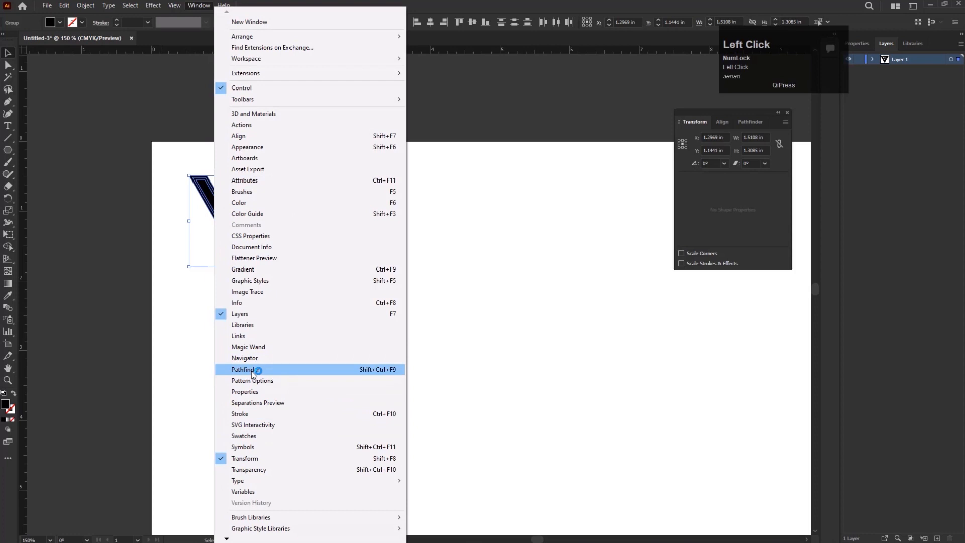
click(253, 372)
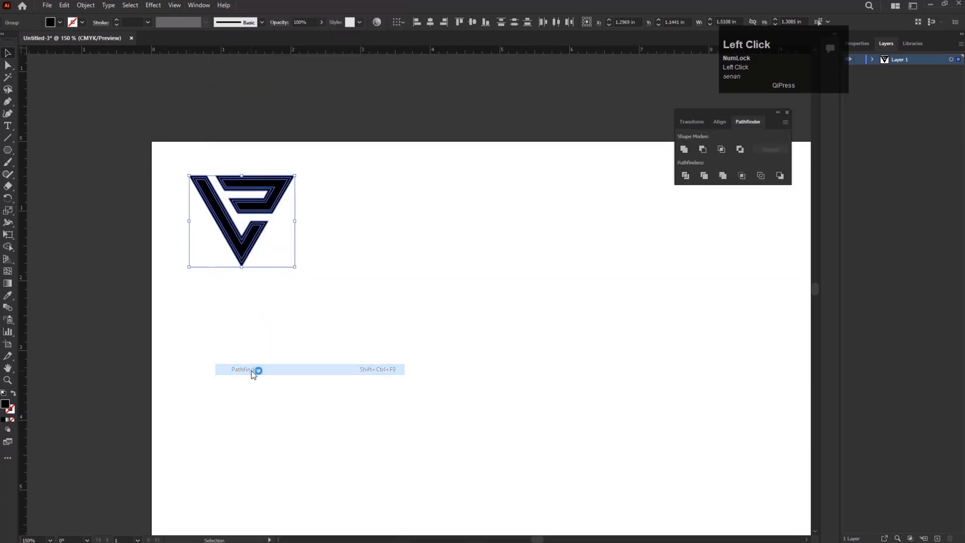
click(682, 151)
click(366, 306)
click(269, 209)
Restore the default fill and stroke and draw a vertical line about 3.37 in long to the right of the logo
key(space)
drag(341, 289, 305, 262)
drag(478, 395, 385, 398)
scroll(425, 386, down, 1)
click(412, 354)
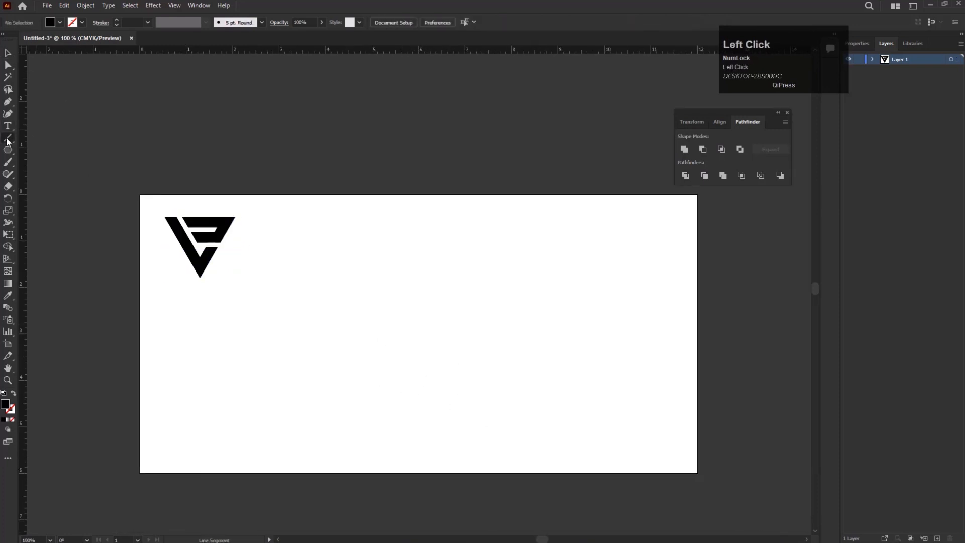
drag(430, 384, 411, 370)
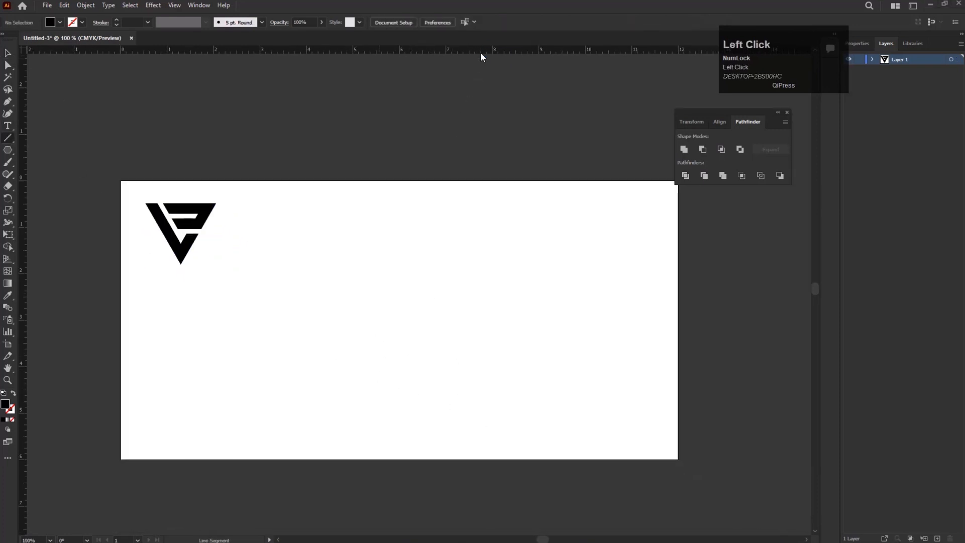
drag(312, 246, 312, 396)
key(Delete)
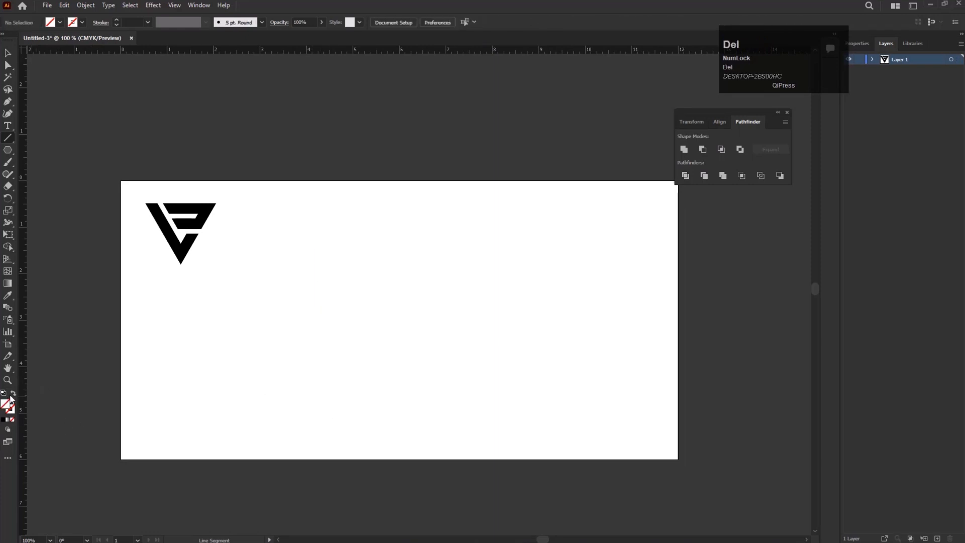
click(4, 394)
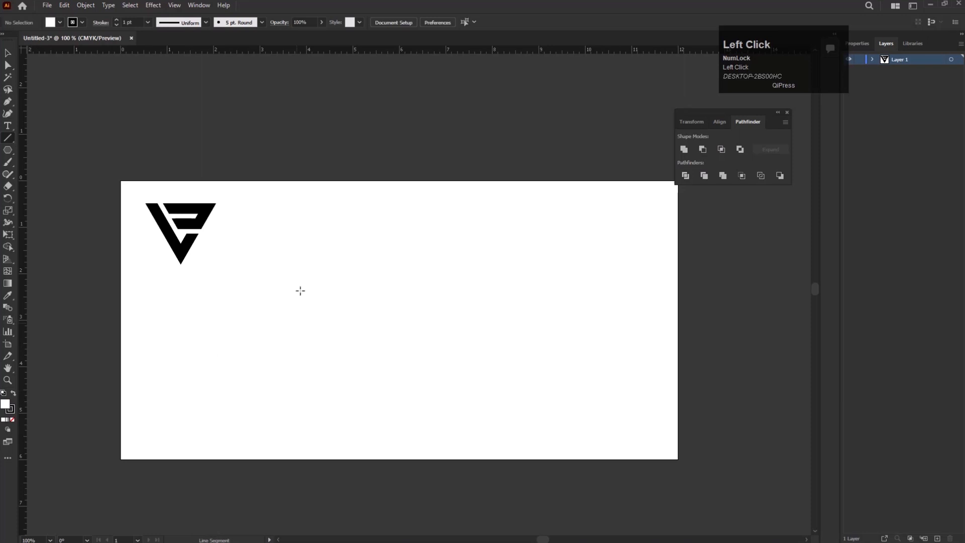
drag(323, 253, 323, 406)
Duplicate the vertical line sideways at about 0.16 in spacing to make a row of ten parallel lines
scroll(326, 336, up, 1)
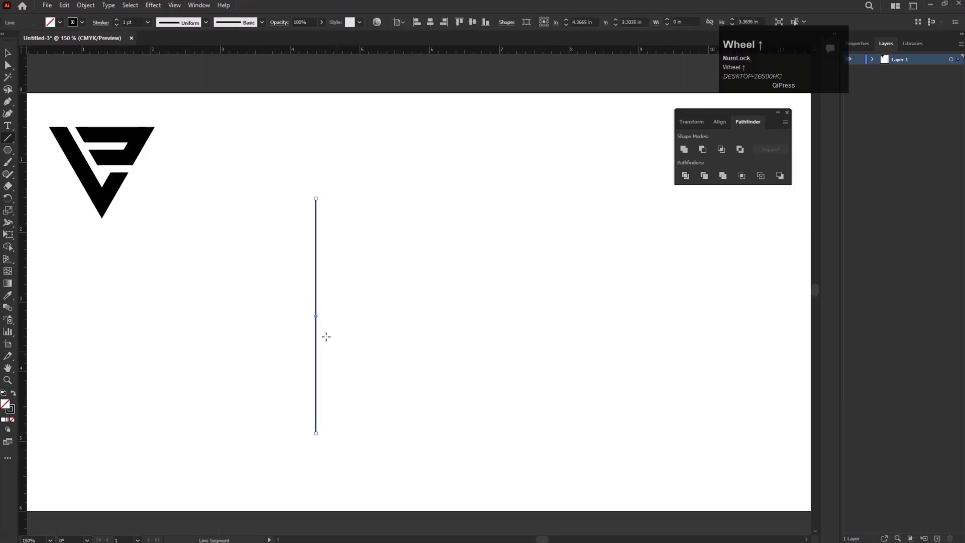
drag(315, 317, 327, 317)
key(ctrl+d)
key(ctrl+d)
key(ctrl+d)
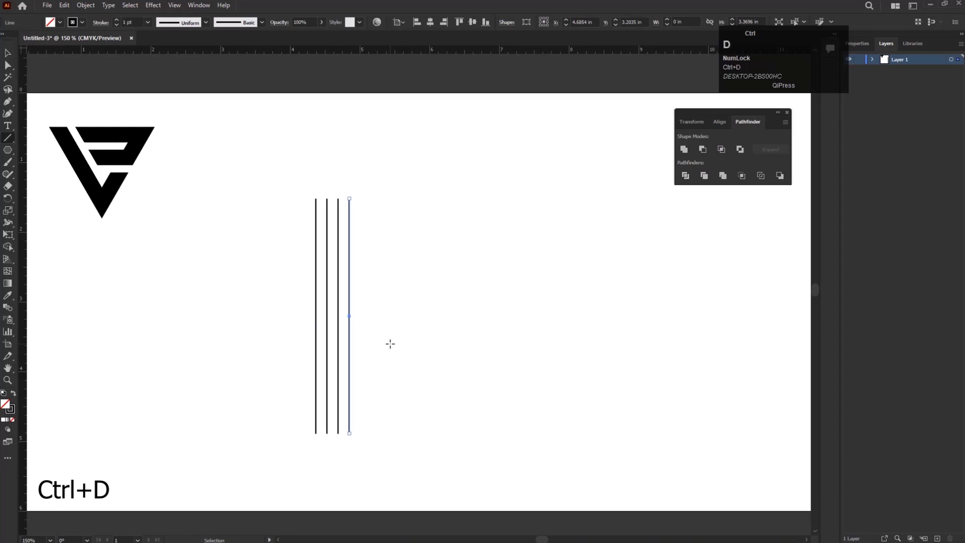
key(ctrl+d)
key(ctrl+d)
key(ctrl+d)
key(ctrl+d)
key(ctrl+d)
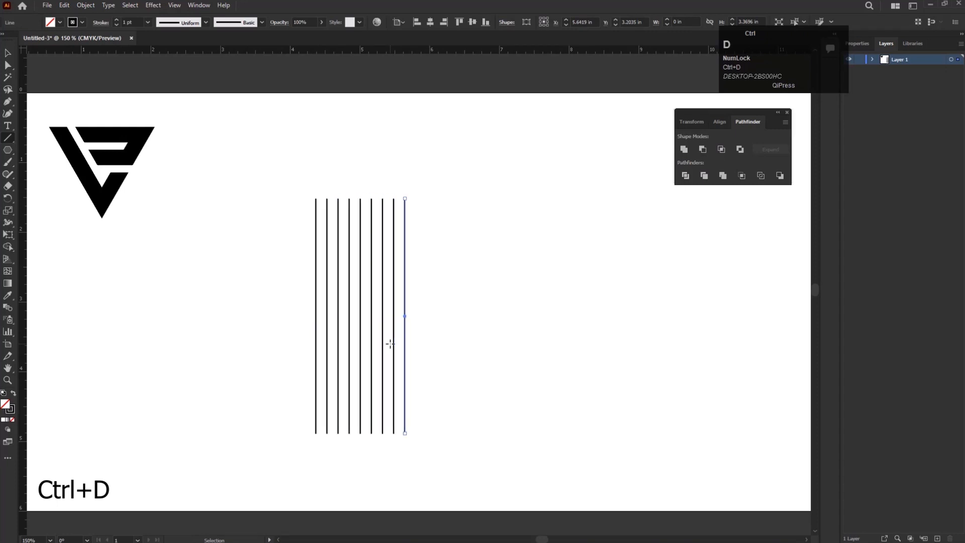
Select all ten vertical lines and stretch them together to about 3.56 in tall
click(7, 53)
drag(288, 169, 508, 250)
drag(366, 198, 363, 185)
drag(372, 362, 371, 370)
drag(255, 249, 458, 370)
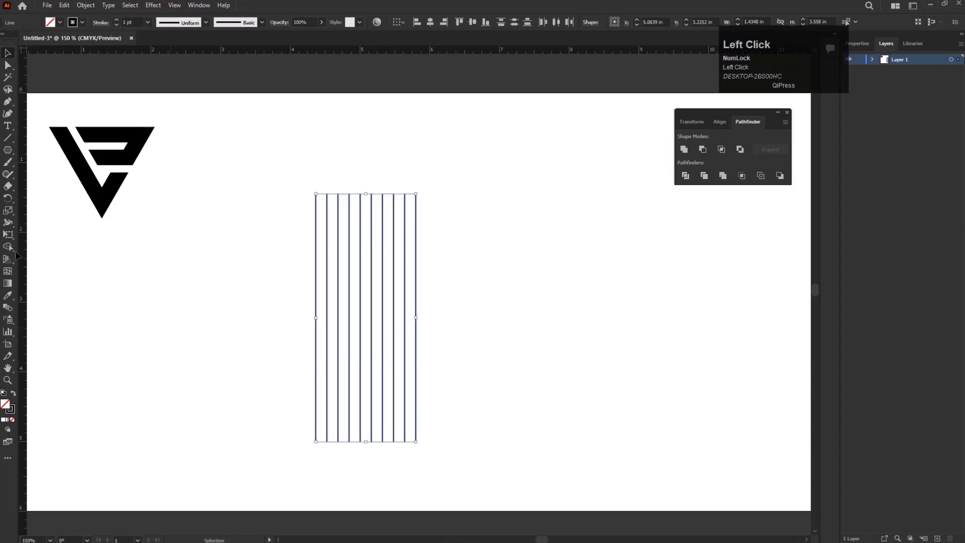
Draw a six-sided polygon about 1.36 x 1.18 in between the logo and the vertical lines
click(8, 151)
drag(169, 260, 175, 269)
key(Delete)
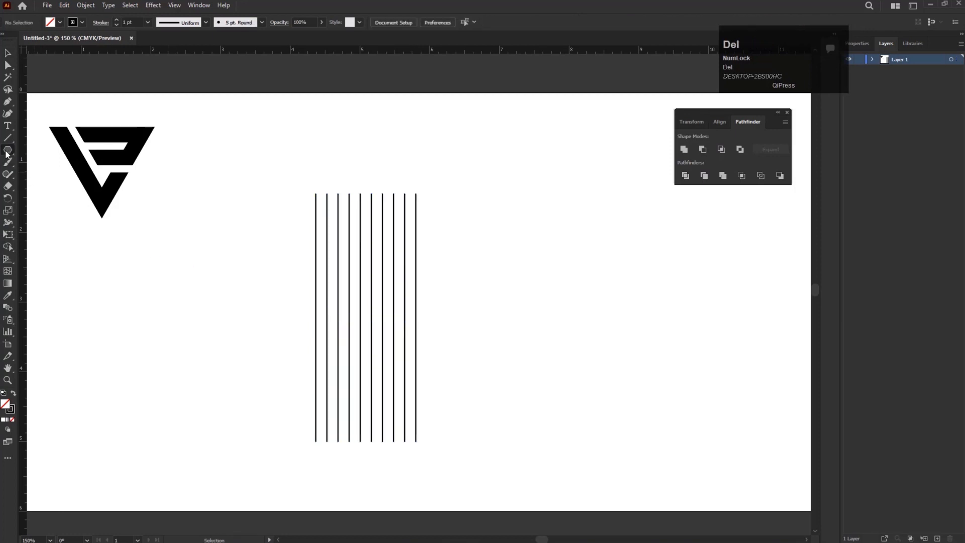
click(520, 302)
text(6)
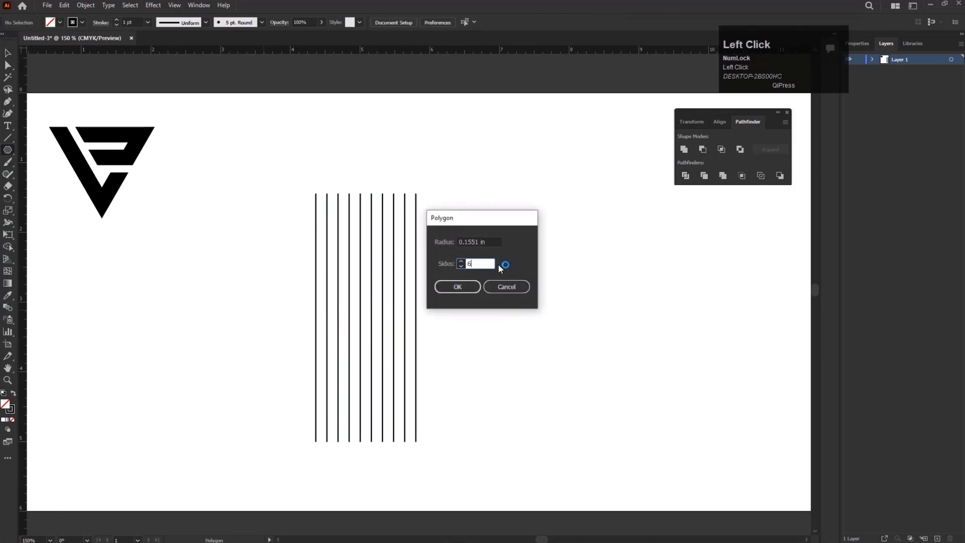
key(Return)
drag(247, 265, 284, 297)
Rotate the ten lines together until they run parallel to the hexagon's upper-right side
key(v)
drag(338, 174, 440, 328)
drag(419, 447, 476, 403)
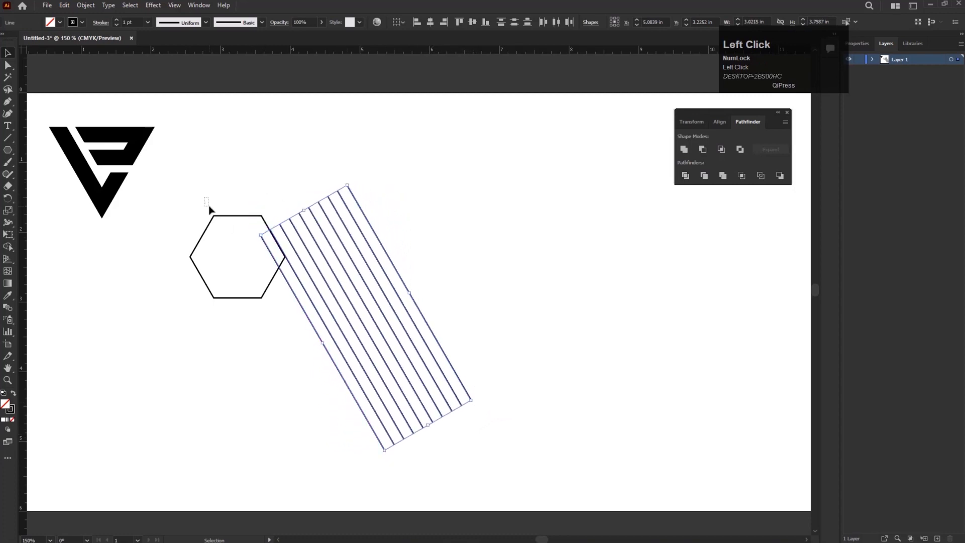
click(242, 259)
Reflect a copy of the slanted lines so that the two sets cross each other
click(371, 339)
right_click(370, 333)
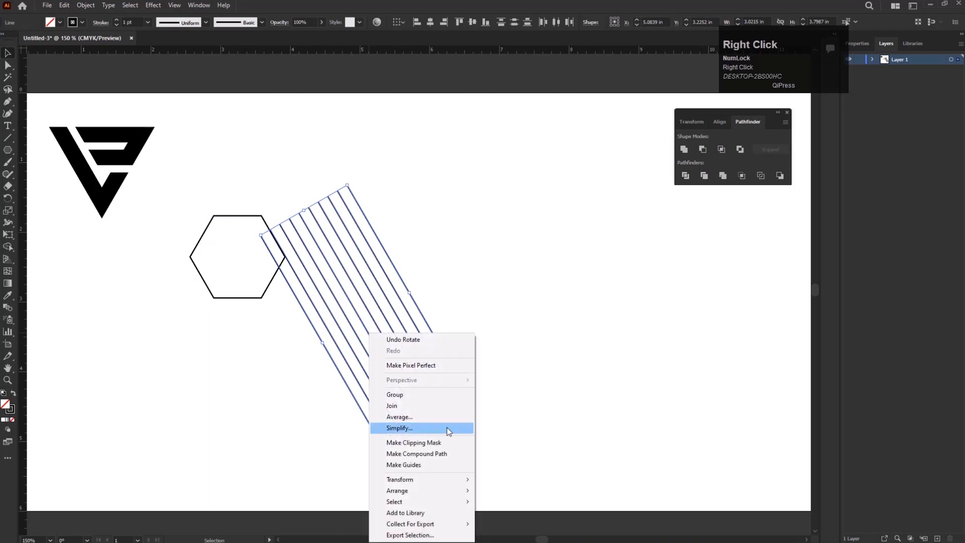
mouse_move(452, 479)
click(503, 429)
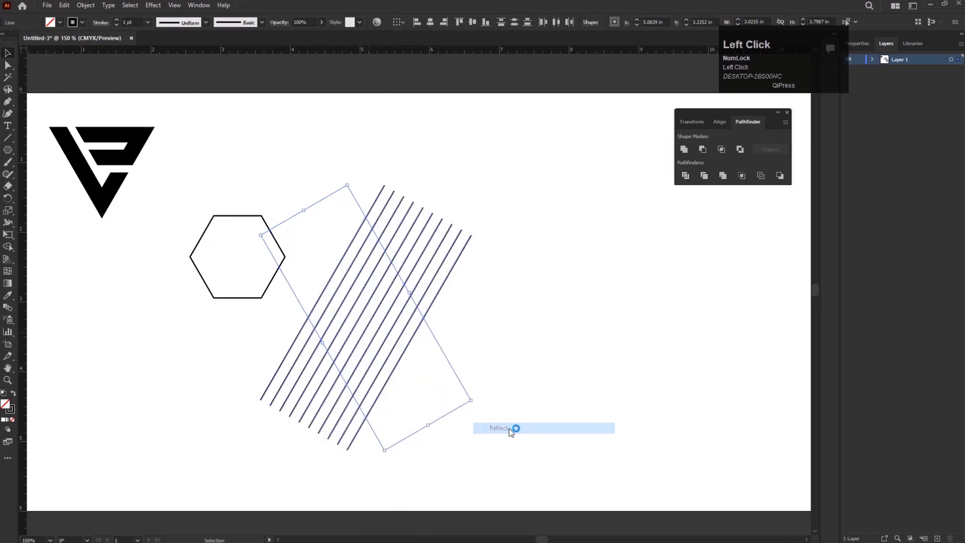
click(584, 347)
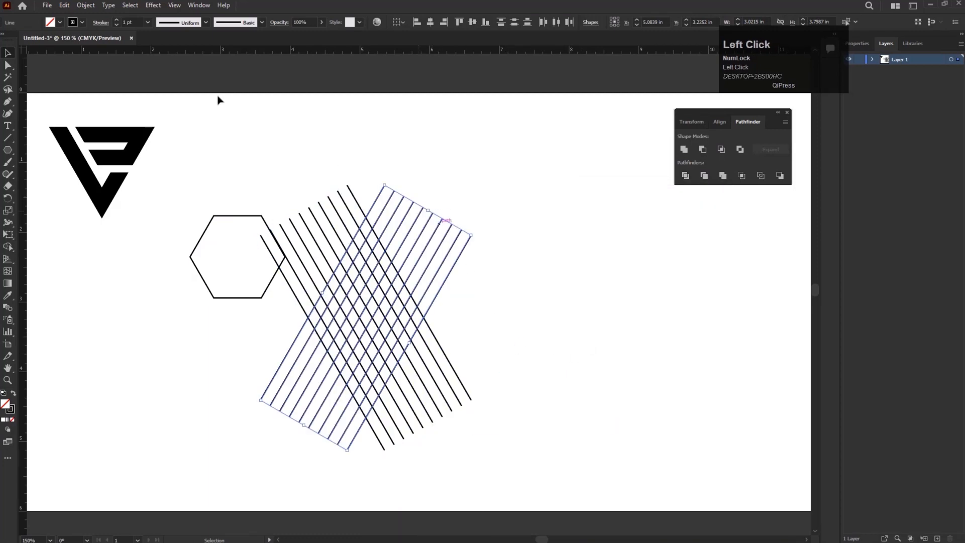
Paste a copy of the reflected lines in place, rotated to horizontal, and delete the reference hexagon
click(68, 6)
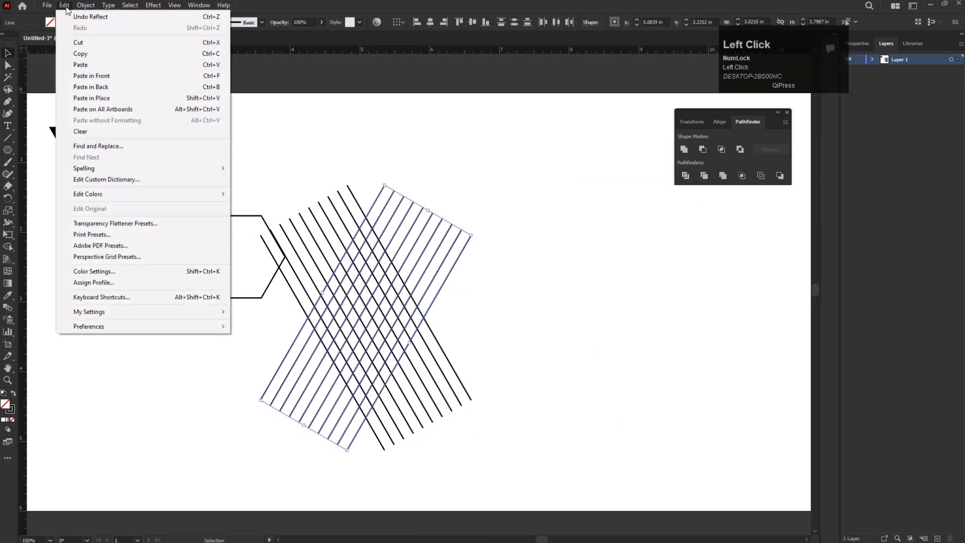
click(88, 58)
click(66, 5)
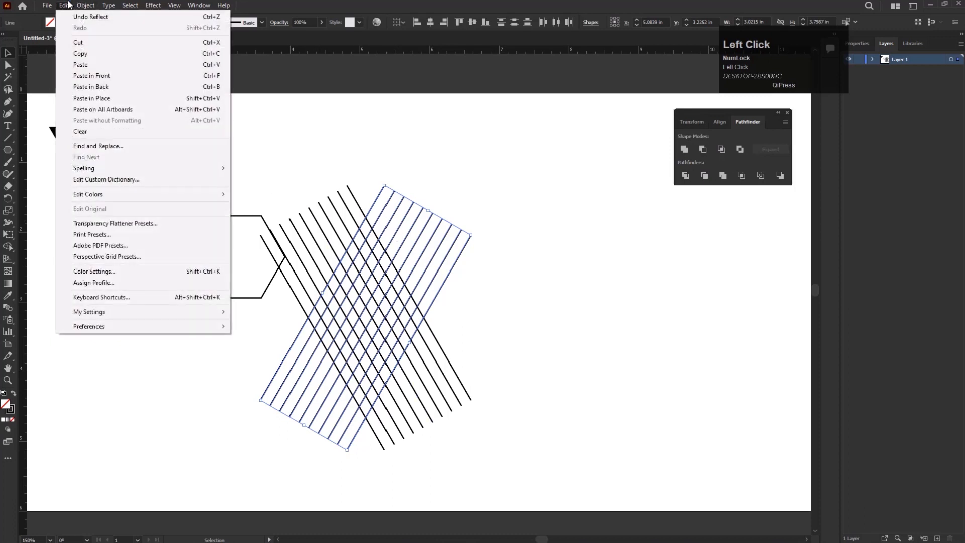
click(77, 98)
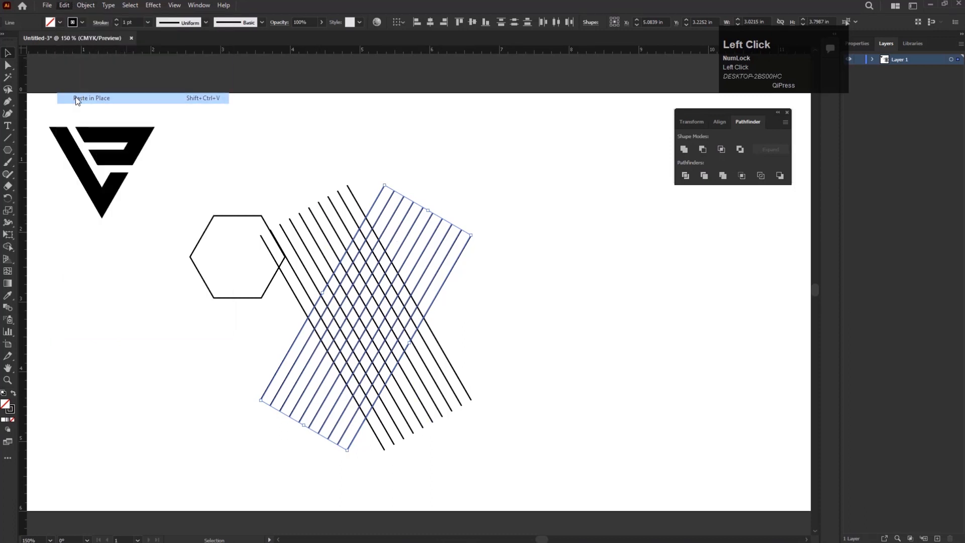
drag(475, 234, 487, 369)
click(232, 229)
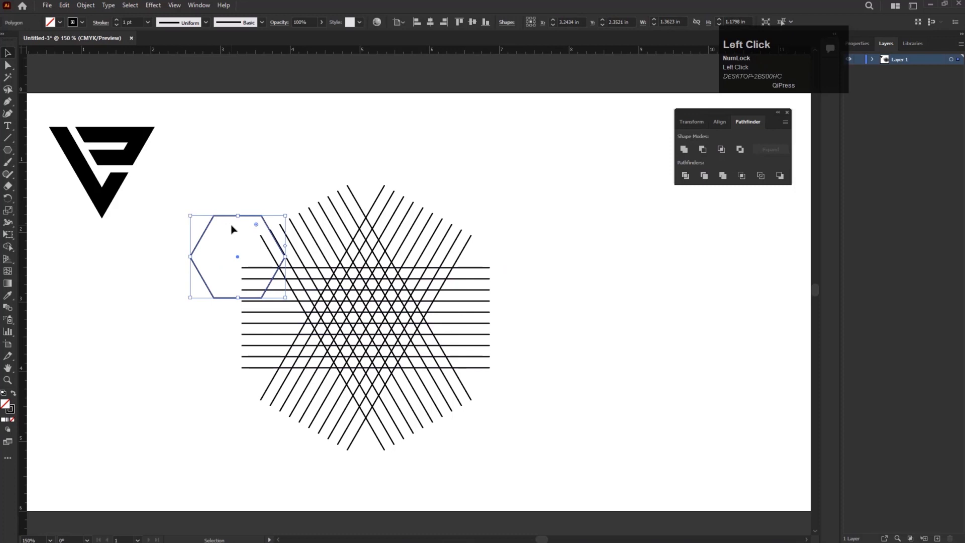
key(Delete)
Merge cells of the selected grid with Shape Builder and a black fill into three slanted bars joined along their upper-left side
drag(247, 174, 525, 459)
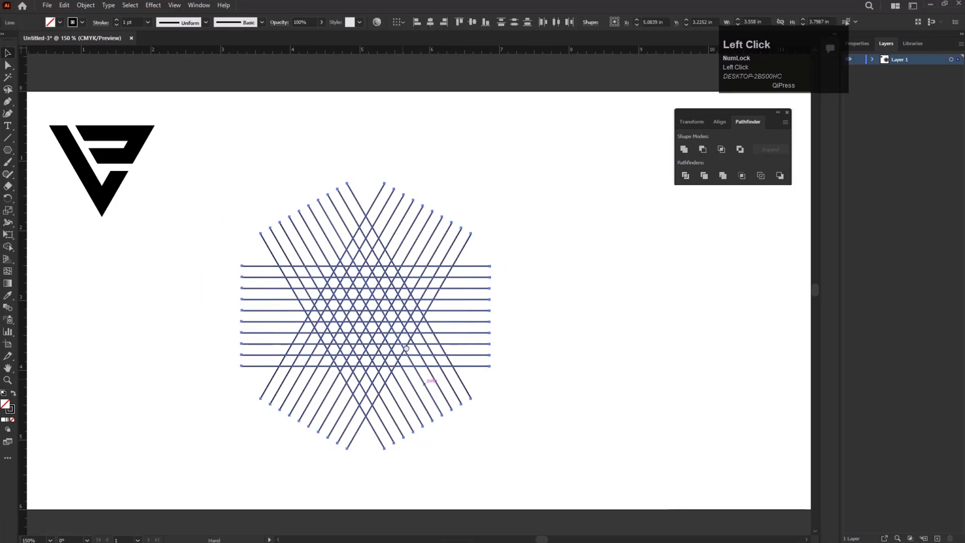
scroll(405, 359, up, 1)
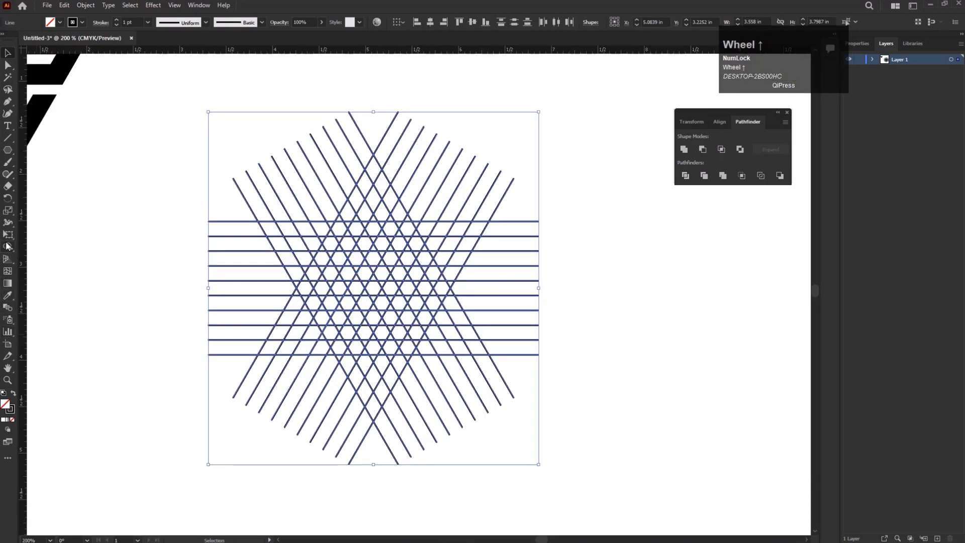
click(8, 246)
click(13, 394)
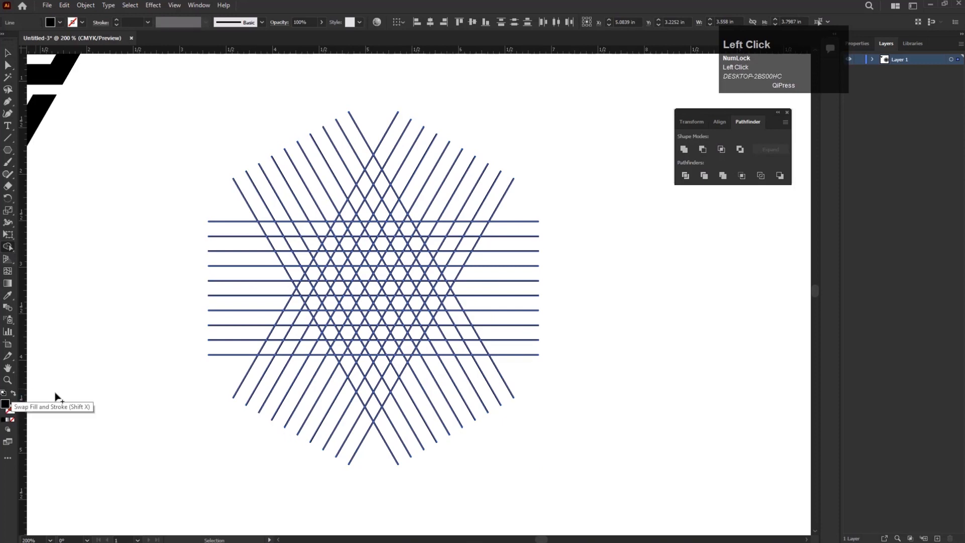
scroll(363, 293, up, 2)
drag(393, 341, 376, 343)
scroll(256, 322, down, 1)
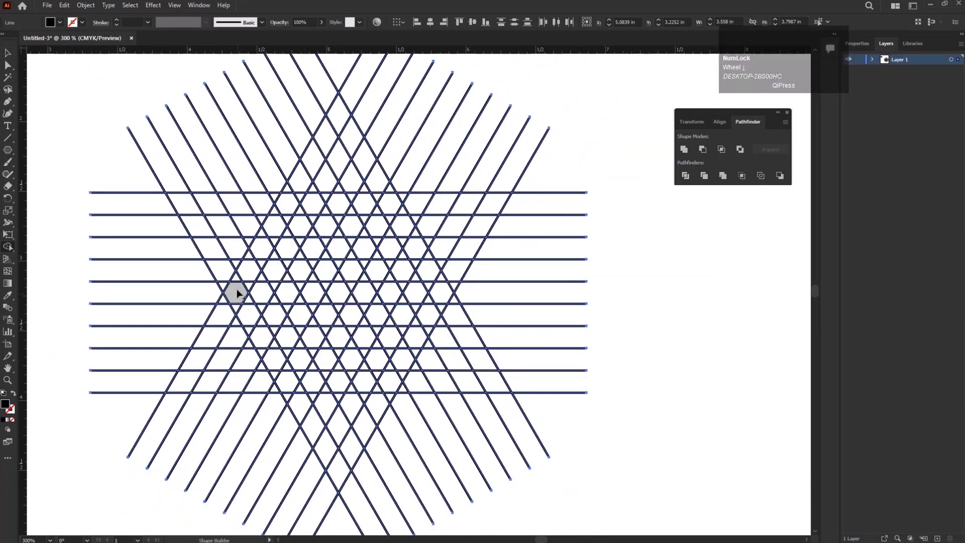
drag(236, 291, 289, 385)
mouse_move(247, 274)
mouse_down()
mouse_move(259, 248)
mouse_move(346, 387)
mouse_up()
mouse_move(269, 249)
mouse_down()
mouse_move(292, 207)
mouse_move(397, 386)
mouse_up()
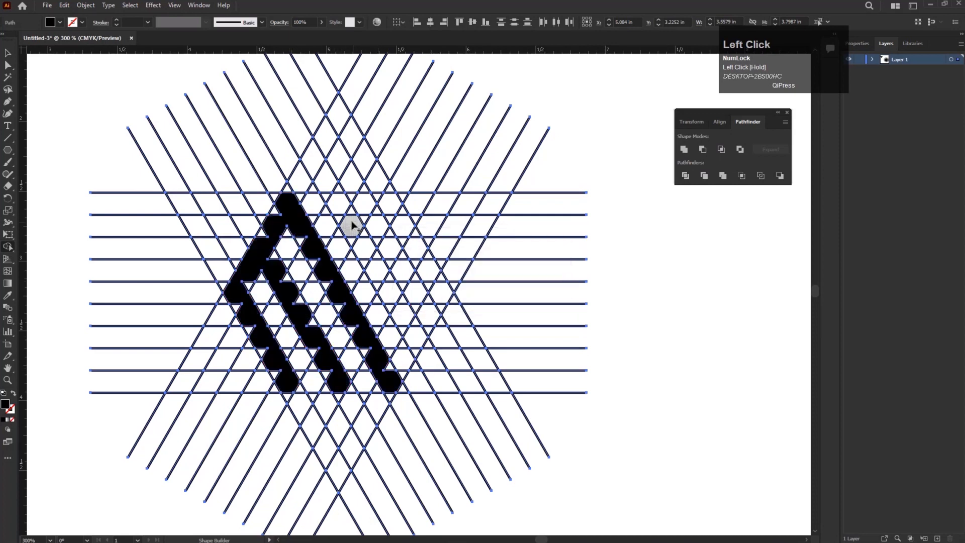
Build a separate black hooked shape of two slanted bars, joined along the top horizontal grid line, beside the three-bar shape
mouse_move(337, 201)
mouse_down()
mouse_move(409, 345)
mouse_move(378, 257)
mouse_move(343, 211)
mouse_move(418, 343)
mouse_up()
key(ctrl+z)
mouse_move(338, 206)
mouse_down()
mouse_move(393, 203)
mouse_move(443, 309)
mouse_up()
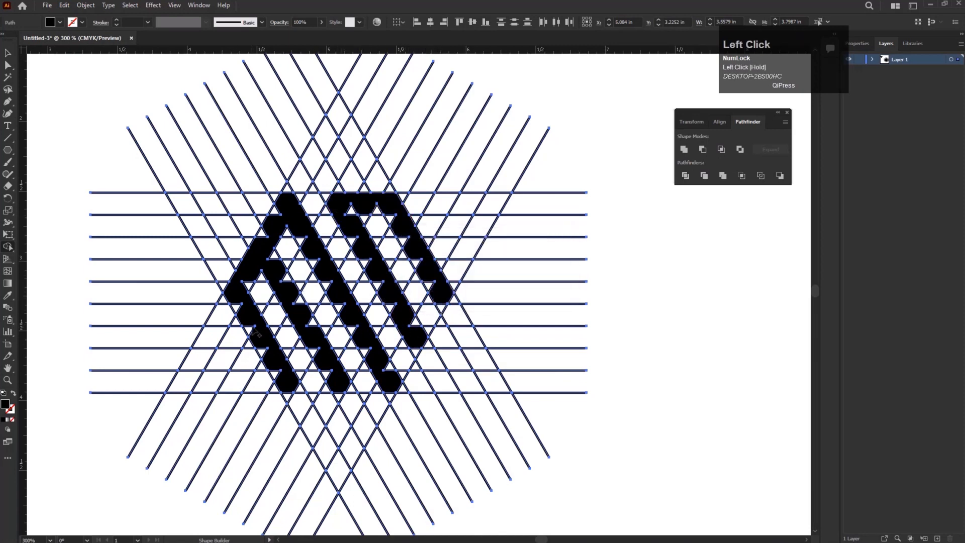
Merge the notches along the three-bar shape's leftmost bar and at the lower ends of its other two bars
scroll(257, 333, up, 1)
drag(257, 339, 262, 348)
drag(290, 402, 302, 410)
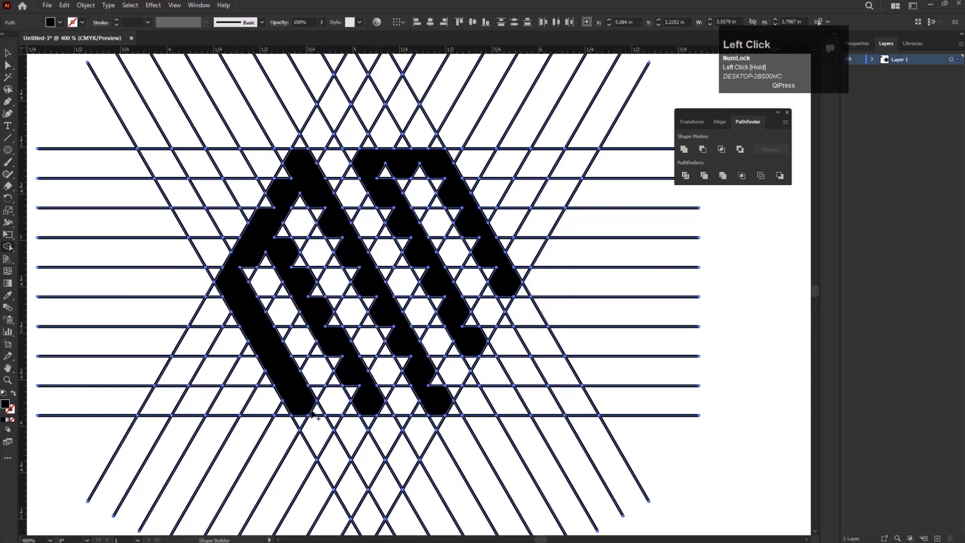
scroll(381, 414, up, 2)
mouse_move(346, 375)
mouse_down()
mouse_move(318, 347)
mouse_move(333, 368)
mouse_up()
drag(375, 409, 401, 419)
mouse_move(485, 369)
mouse_down()
mouse_move(485, 403)
mouse_move(504, 399)
mouse_up()
drag(451, 363, 435, 354)
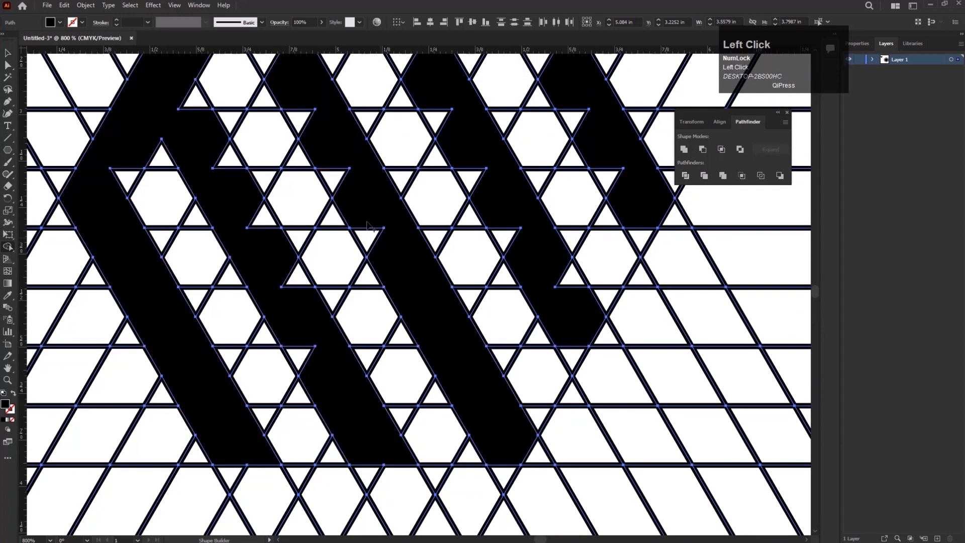
Merge the remaining notches along the three-bar shape's middle and third bars and its upper-left side into straight edges
drag(308, 291, 352, 344)
drag(268, 209, 342, 329)
drag(276, 265, 325, 363)
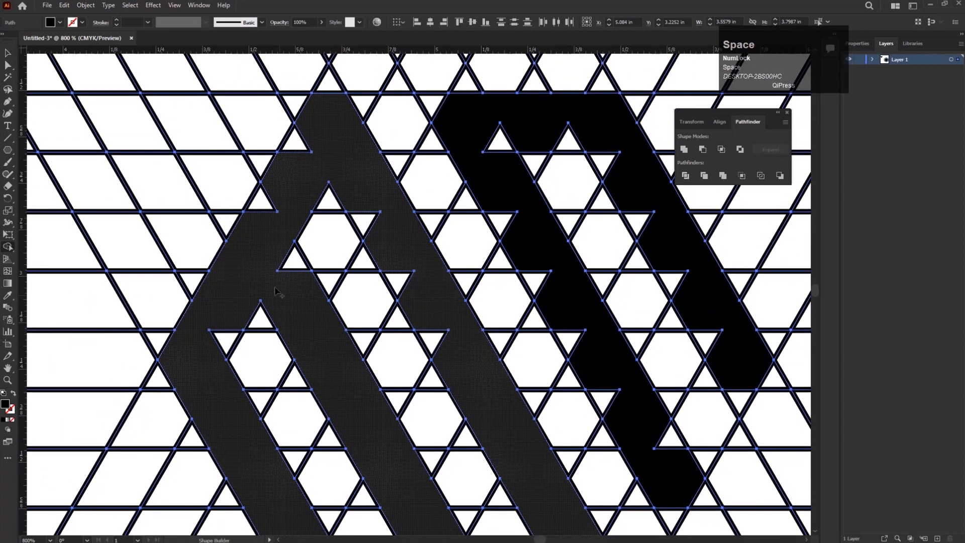
mouse_move(281, 258)
mouse_down()
mouse_move(270, 223)
mouse_move(329, 88)
mouse_up()
mouse_move(372, 232)
mouse_down()
mouse_move(352, 240)
mouse_move(431, 369)
mouse_up()
drag(302, 381, 330, 366)
drag(234, 330, 226, 340)
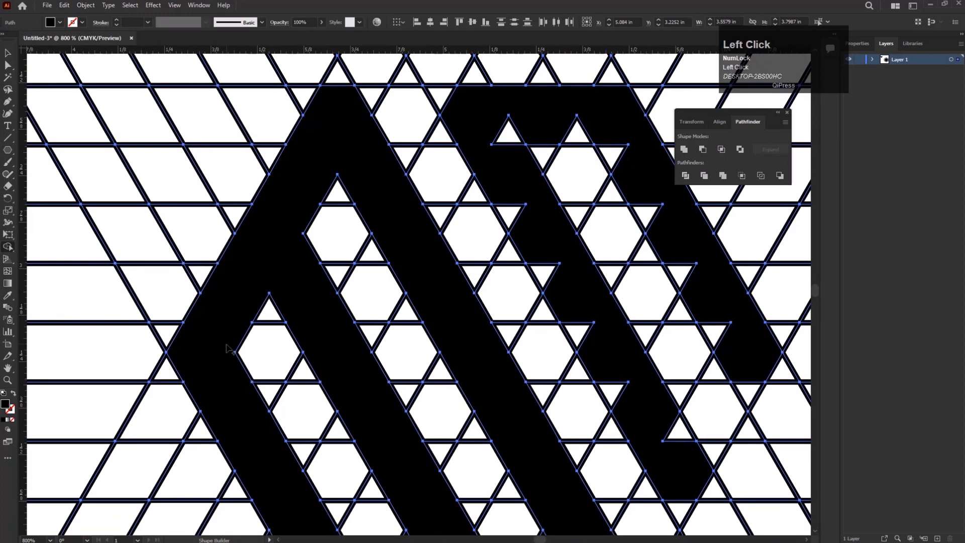
Merge the notches and corner gaps around the hooked two-bar shape into straight edges and leave Shape Builder
scroll(227, 339, down, 1)
drag(436, 302, 383, 314)
scroll(379, 153, up, 1)
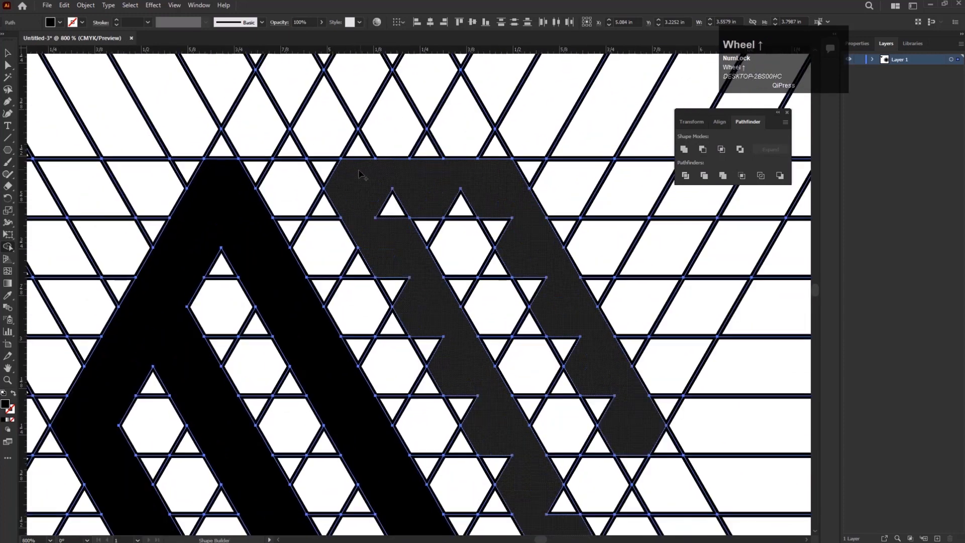
drag(352, 191, 480, 207)
mouse_move(476, 396)
mouse_down()
mouse_move(391, 273)
mouse_move(436, 368)
mouse_move(484, 410)
mouse_up()
drag(428, 431, 376, 483)
drag(495, 392, 383, 186)
drag(375, 180, 414, 277)
drag(415, 269, 397, 249)
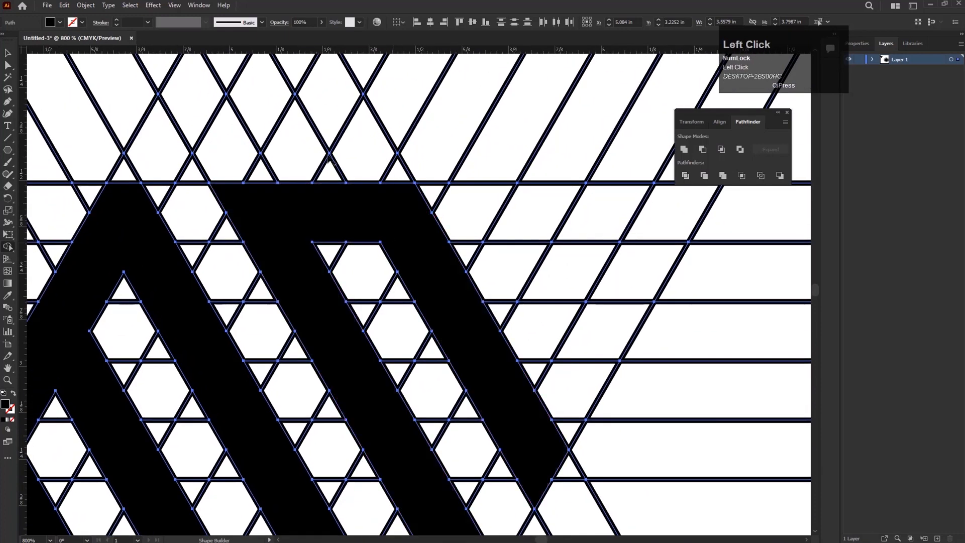
scroll(360, 317, down, 4)
drag(364, 422, 364, 420)
scroll(364, 420, up, 1)
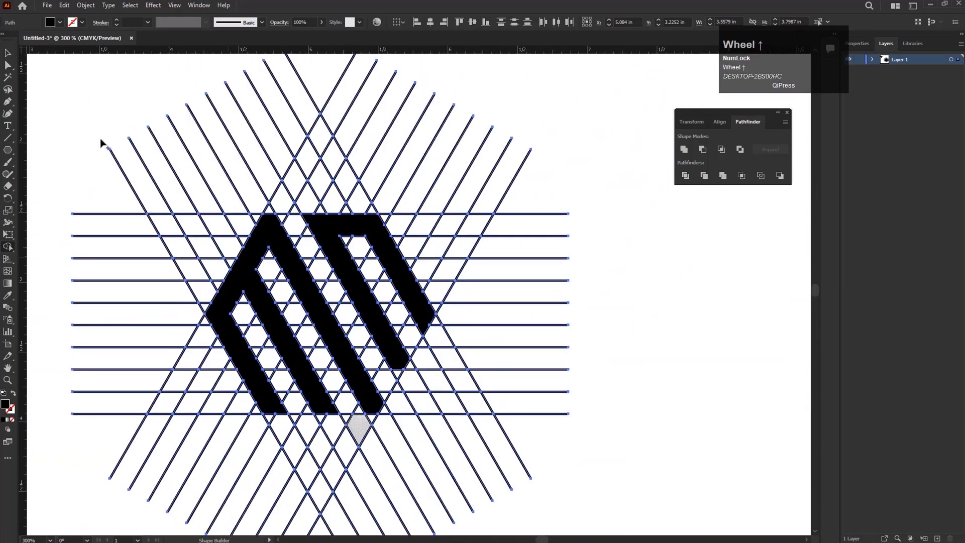
click(4, 52)
scroll(269, 351, down, 1)
drag(322, 379, 338, 352)
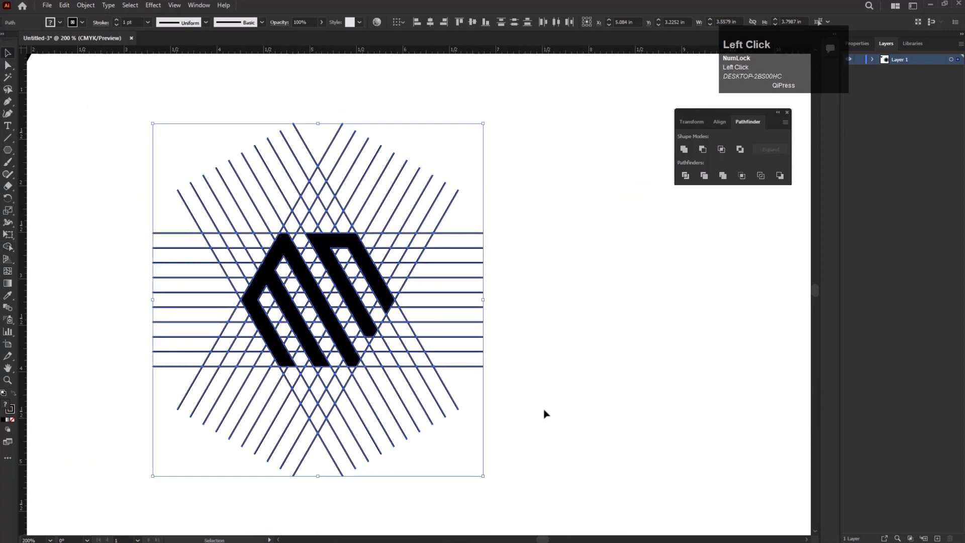
Move both shapes of the slanted-bar mark off the grid to the artboard's upper-left area beside the VP mark
click(545, 412)
scroll(404, 353, down, 2)
click(383, 350)
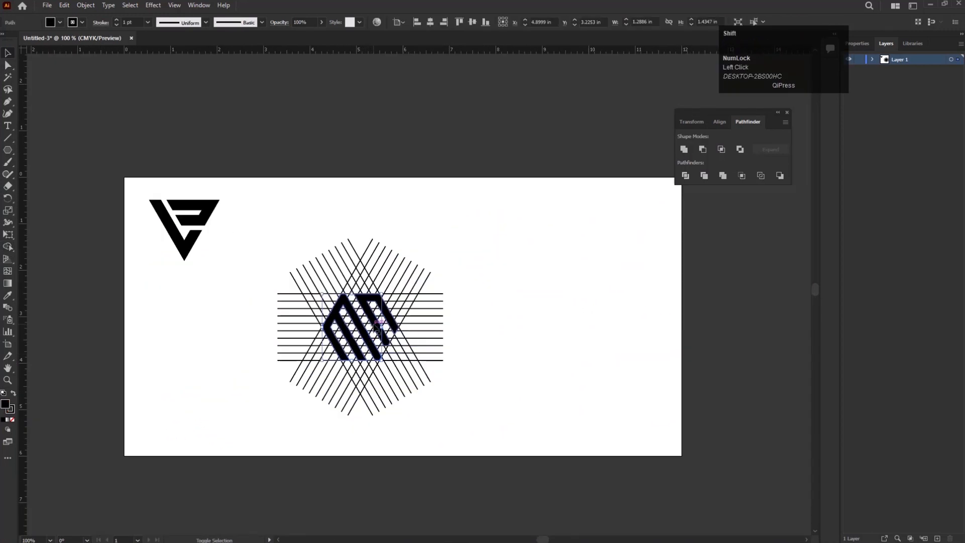
shift+click(378, 321)
drag(378, 322, 279, 227)
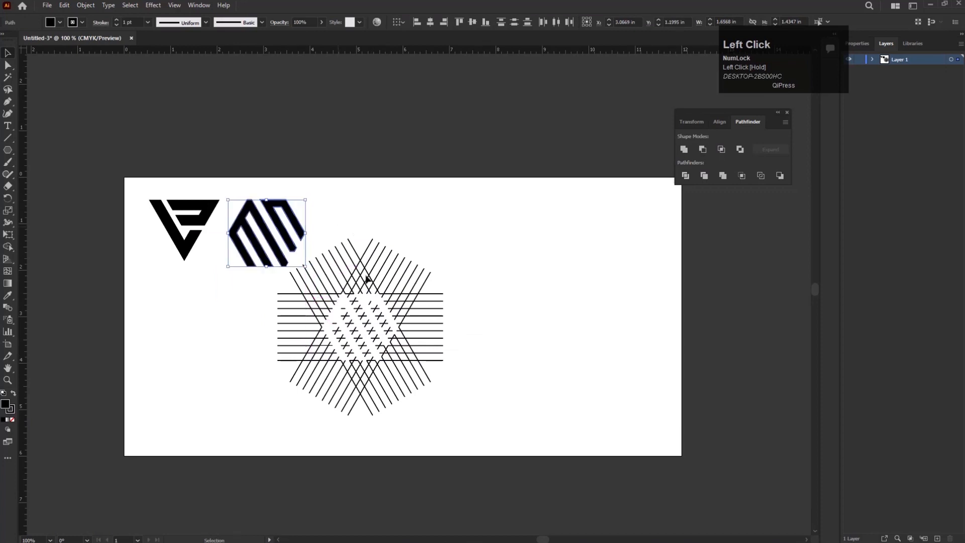
Delete all the leftover grid lines and fragments from the artboard
drag(397, 301, 340, 245)
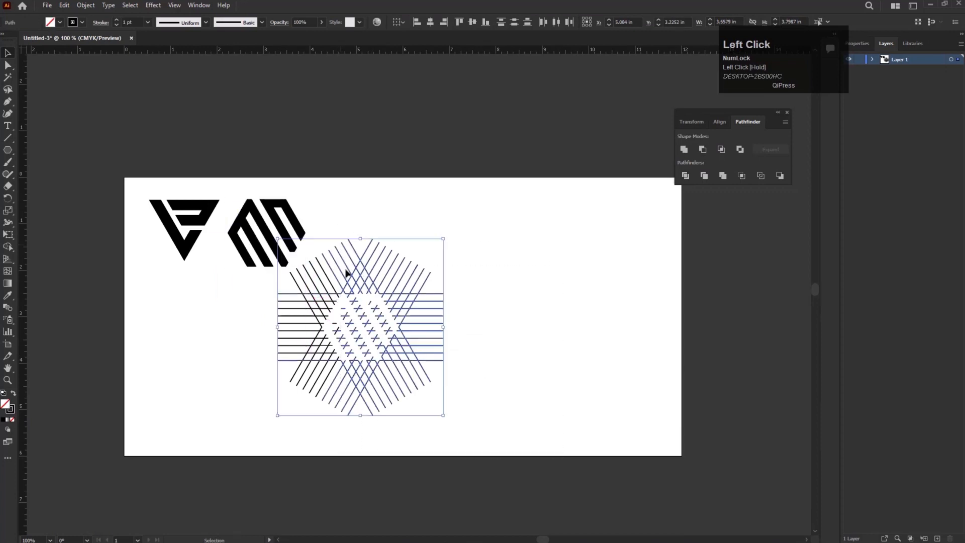
key(Delete)
drag(295, 403, 430, 379)
key(Delete)
Set the stroke of both shapes in the slanted-bar mark to 4 pt
scroll(334, 276, up, 2)
drag(232, 178, 331, 285)
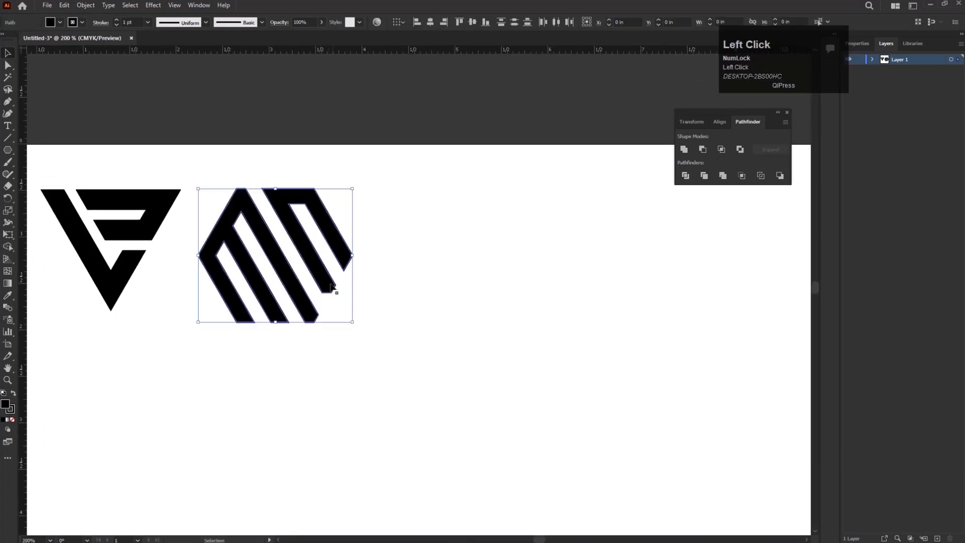
click(147, 22)
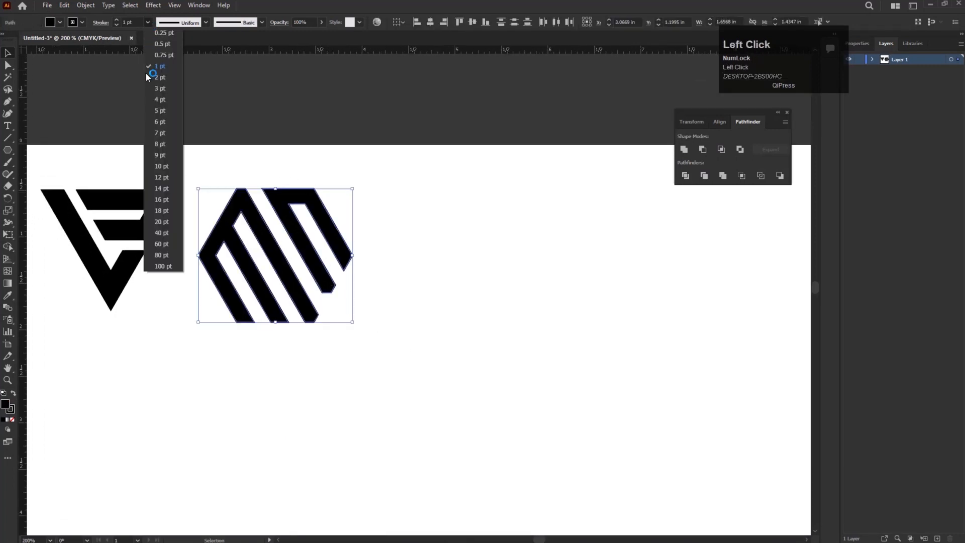
click(160, 100)
Expand the fill and stroke of the slanted-bar mark and unite the resulting outlines with the shapes
click(86, 6)
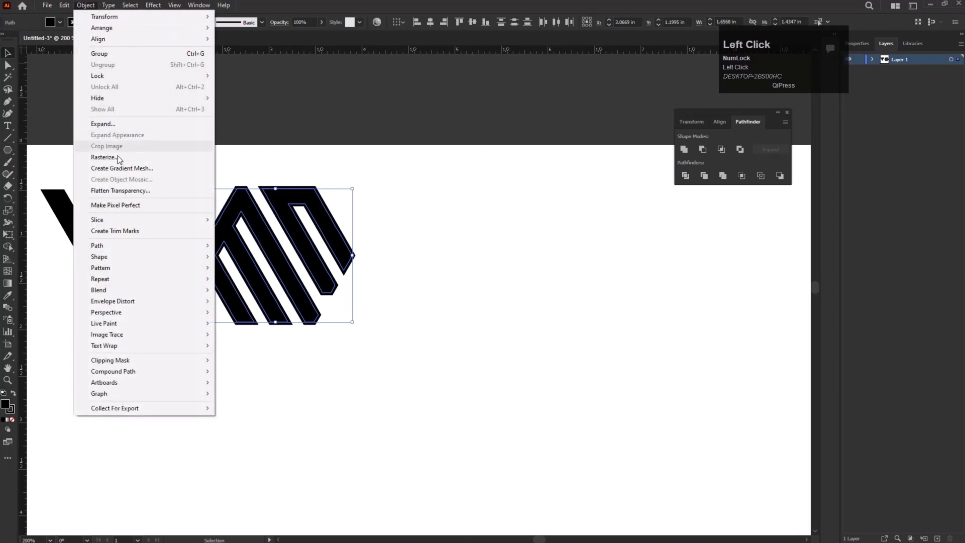
click(97, 125)
click(468, 322)
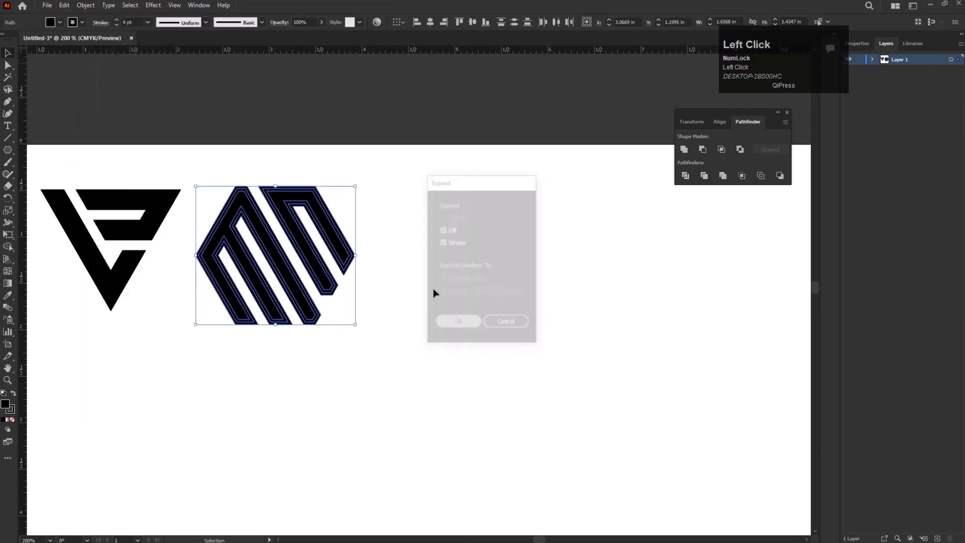
click(685, 150)
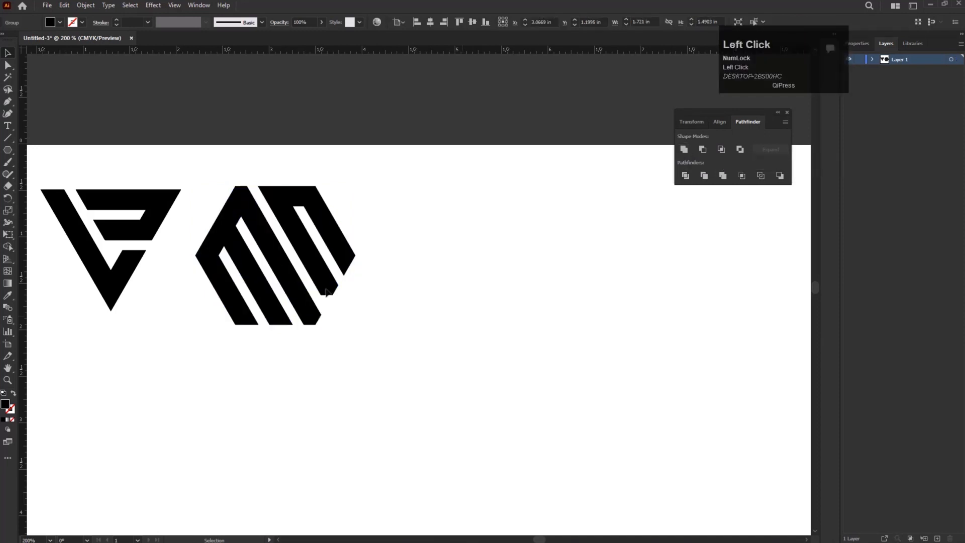
scroll(329, 284, down, 1)
key(space)
drag(361, 323, 279, 296)
scroll(303, 315, down, 2)
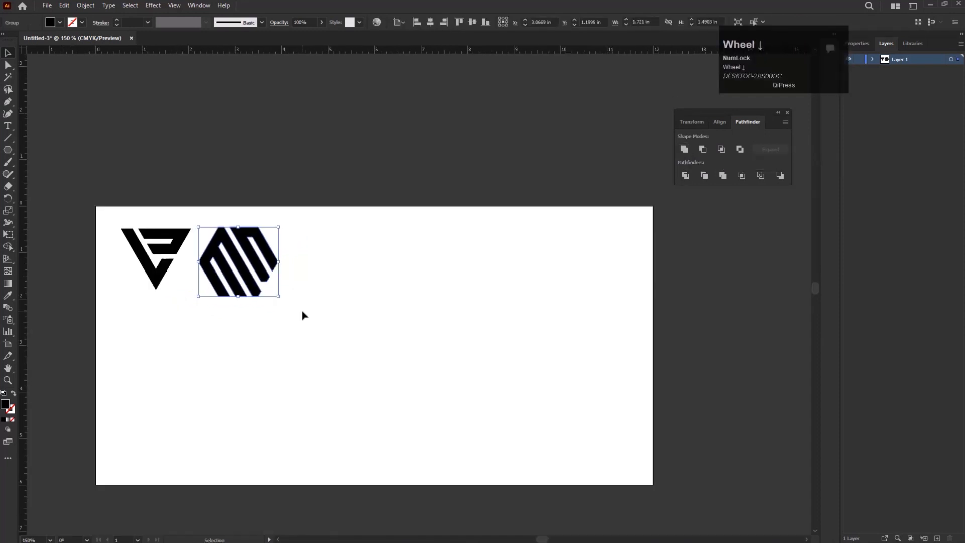
key(space)
drag(349, 371, 323, 366)
scroll(327, 363, up, 1)
scroll(328, 366, up, 1)
click(463, 287)
click(11, 141)
drag(394, 211, 394, 408)
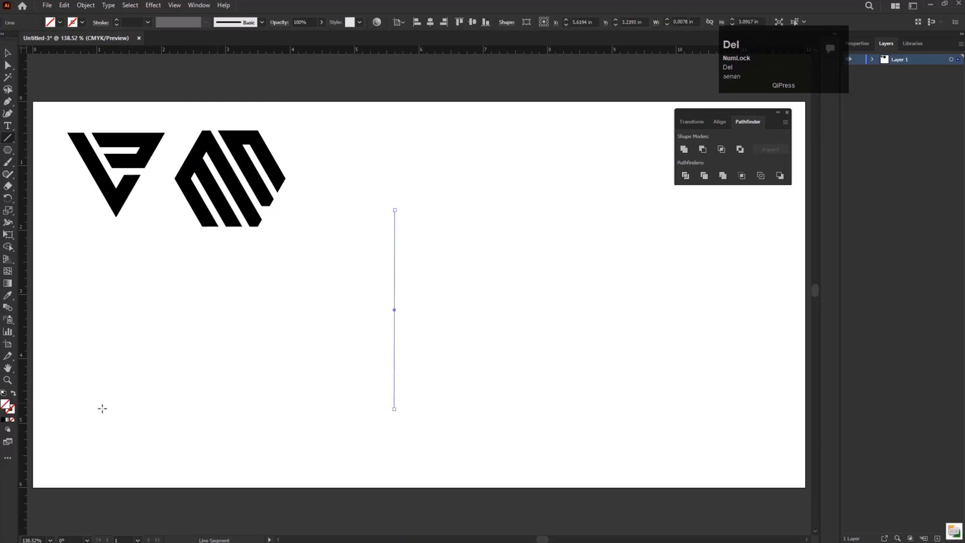
key(Delete)
Restore the default fill and stroke, draw a vertical line about 3.75 in long, and duplicate it rightward into eight evenly spaced lines
click(4, 393)
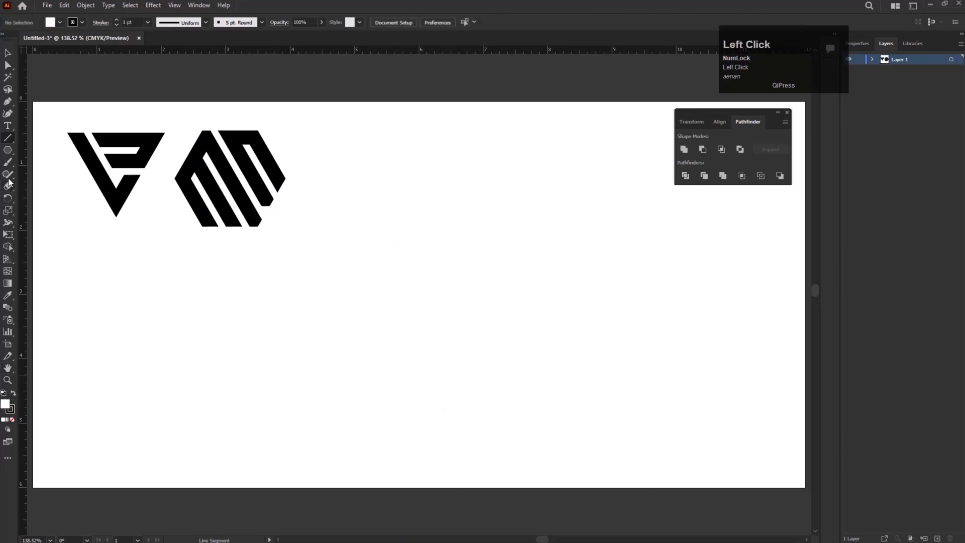
drag(394, 192, 394, 433)
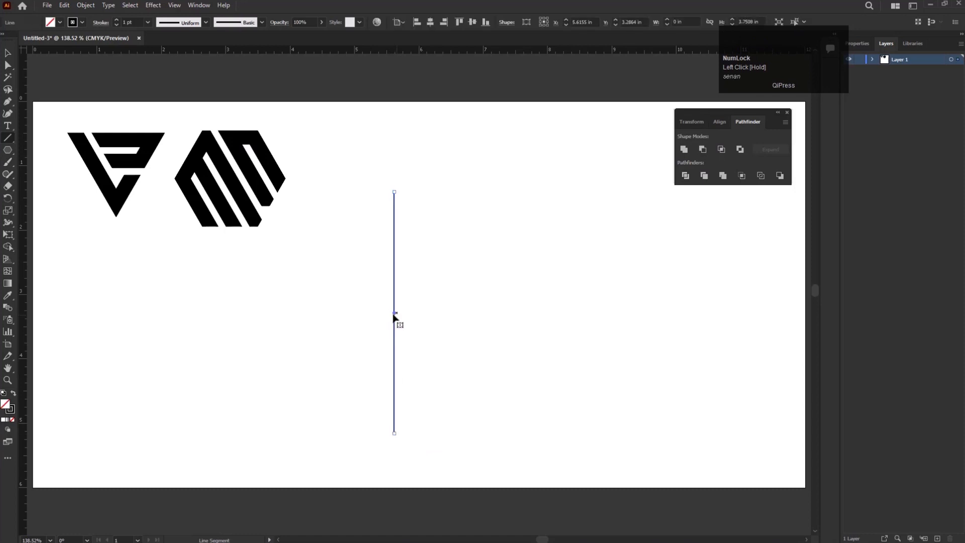
drag(395, 314, 405, 318)
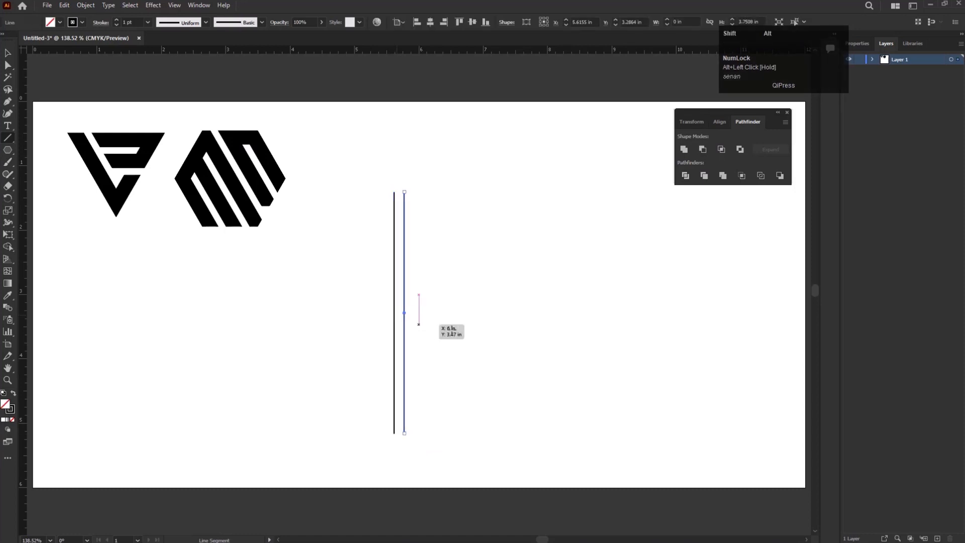
key(ctrl+d)
key(ctrl+d)
key(ctrl+d)
key(ctrl+d)
key(ctrl+d)
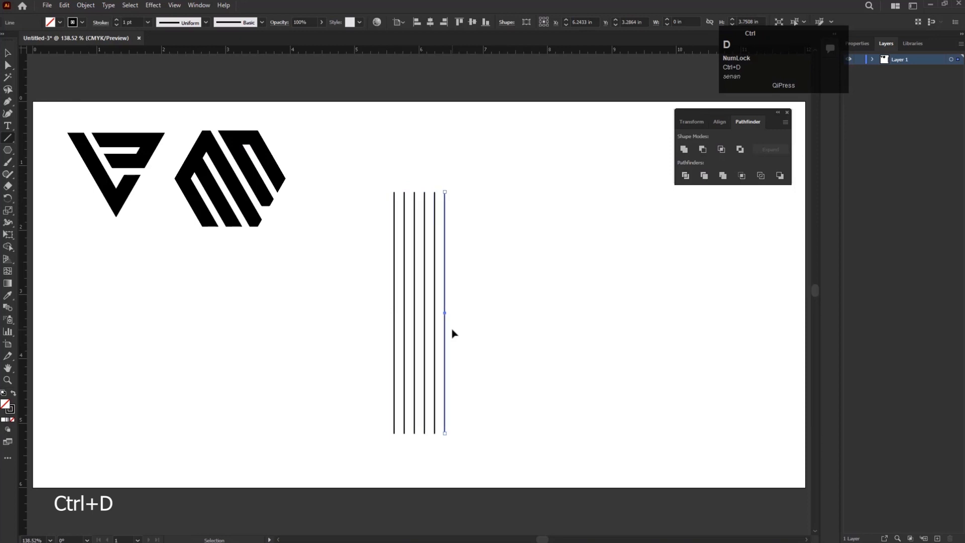
key(ctrl+d)
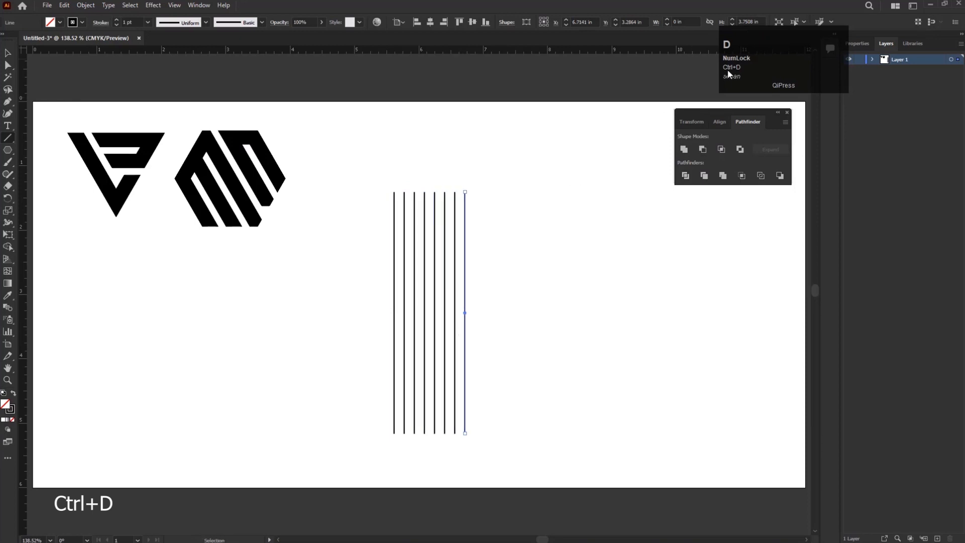
Copy the eight vertical lines, paste them in place, and set the pasted set's rotation angle to 0° so it crosses them horizontally
click(9, 53)
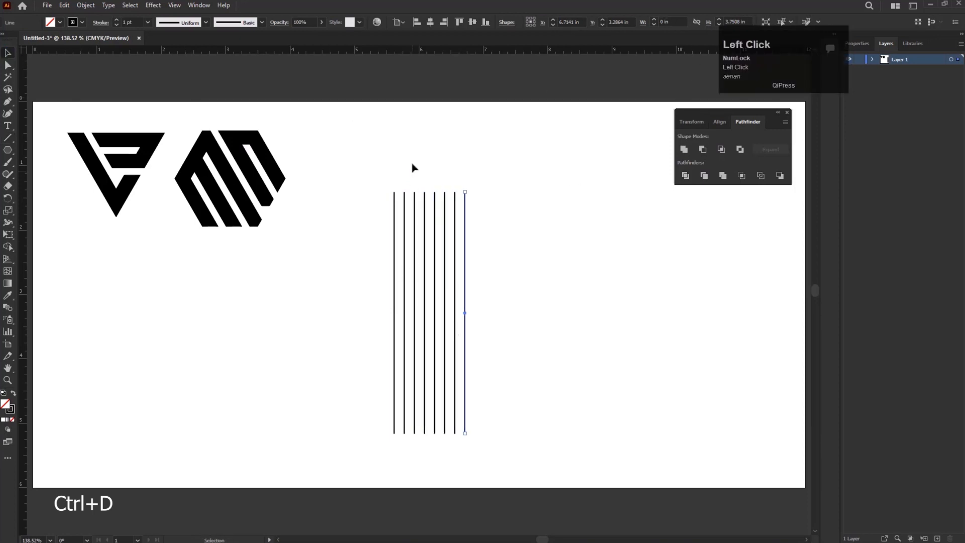
drag(378, 171, 480, 282)
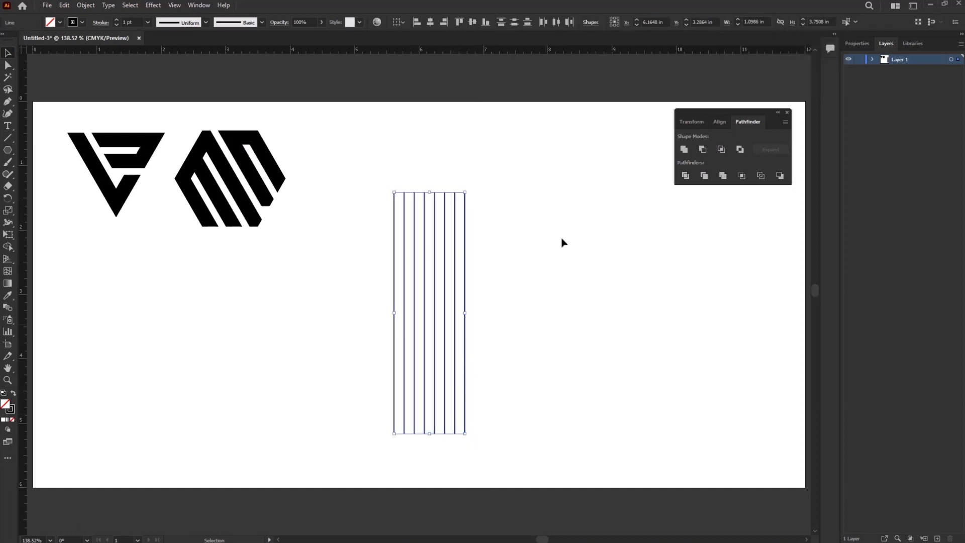
click(549, 285)
click(62, 7)
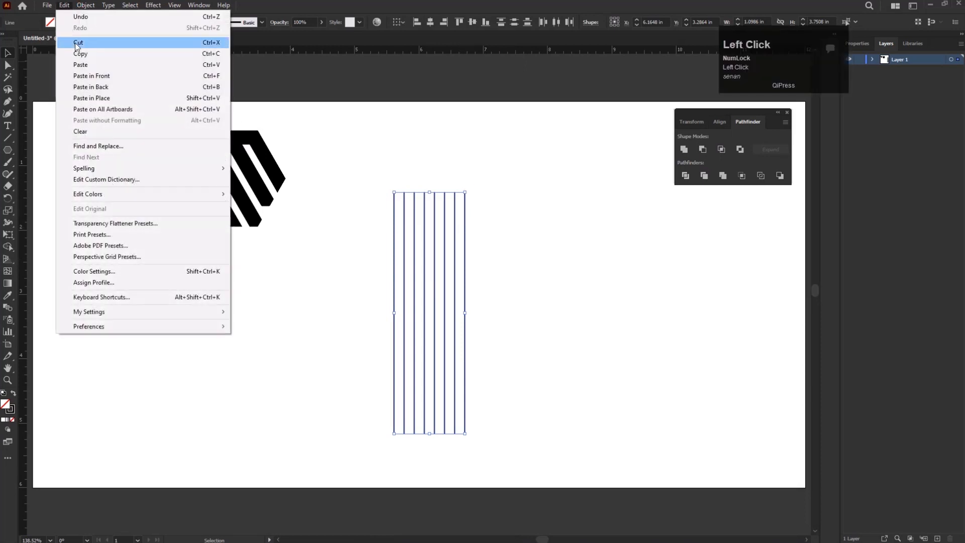
click(82, 59)
click(64, 6)
click(84, 98)
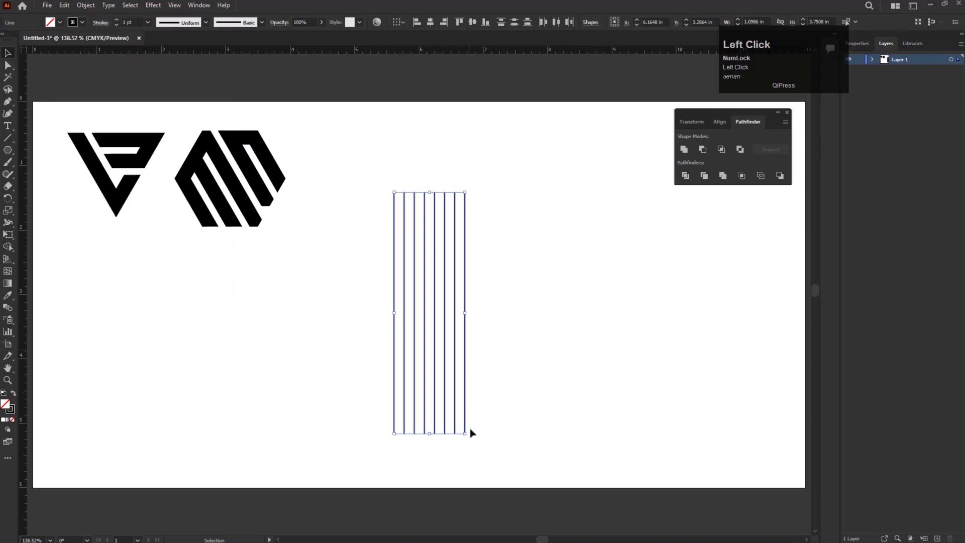
click(690, 122)
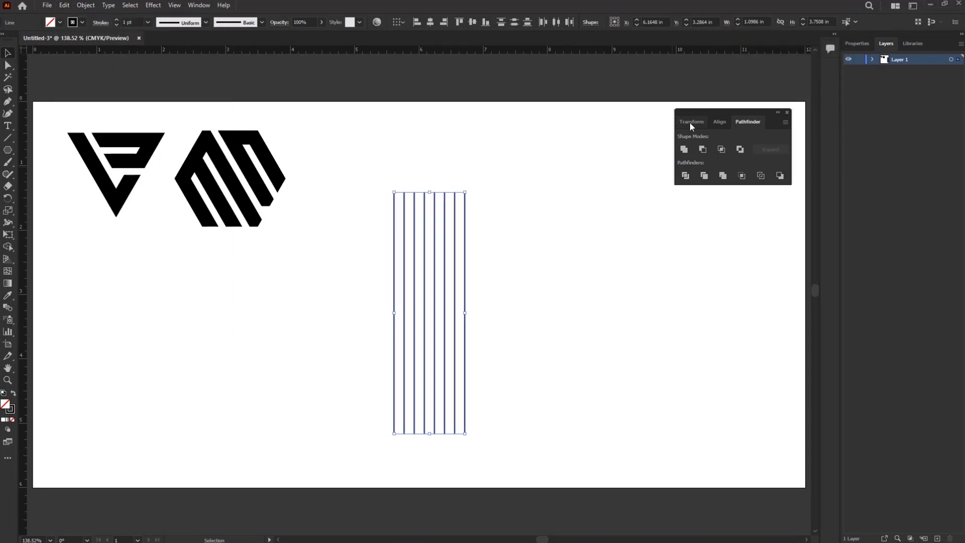
click(725, 164)
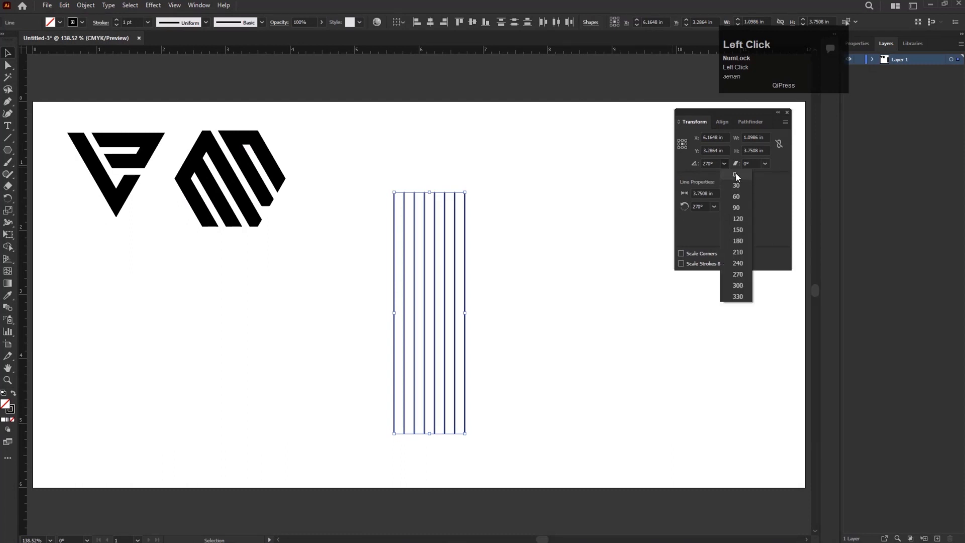
click(734, 190)
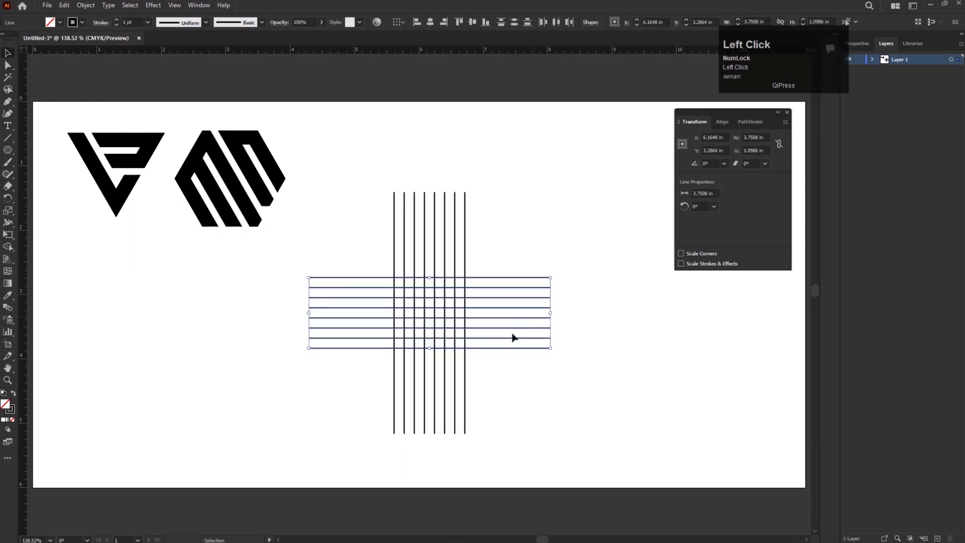
Copy the eight horizontal lines, paste them in place, and rotate the pasted set to a 45° diagonal rising to the right
click(64, 6)
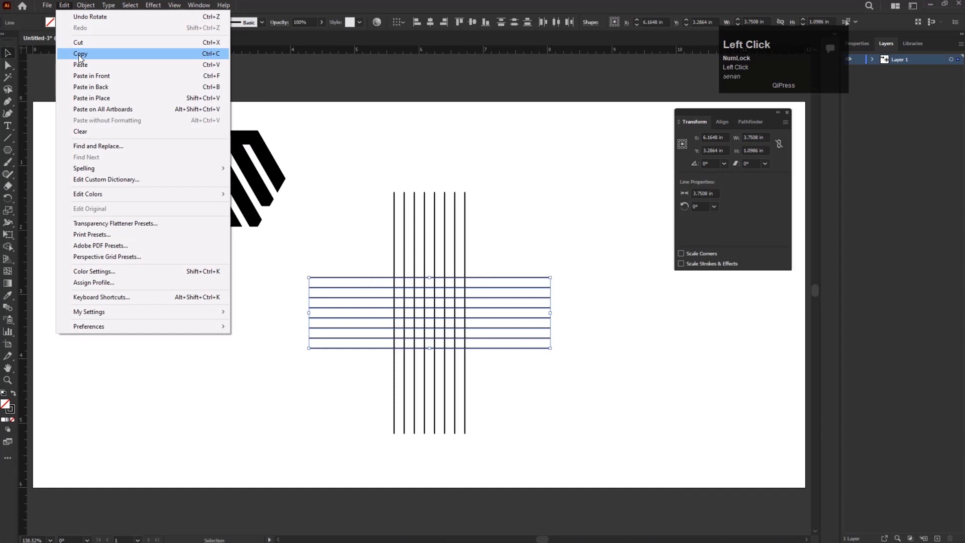
click(79, 54)
click(64, 5)
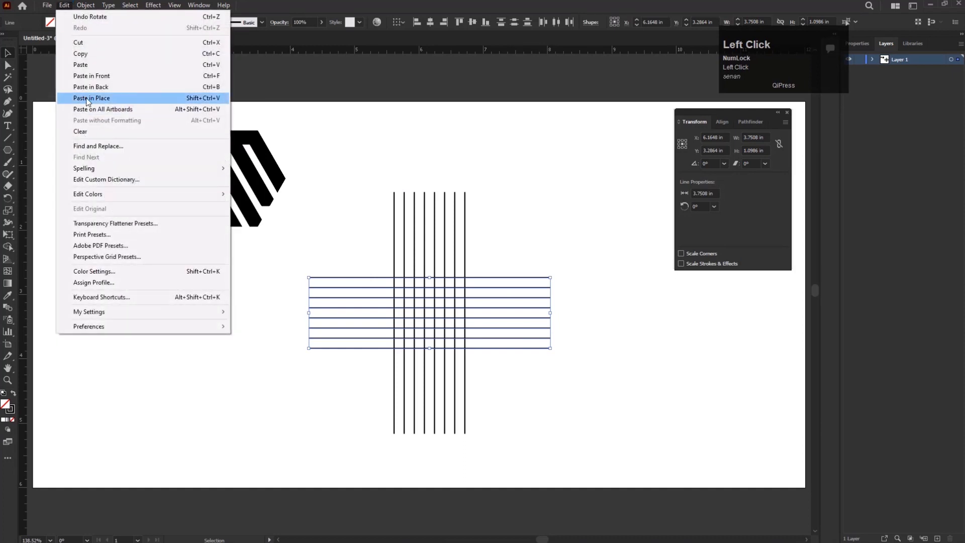
click(99, 101)
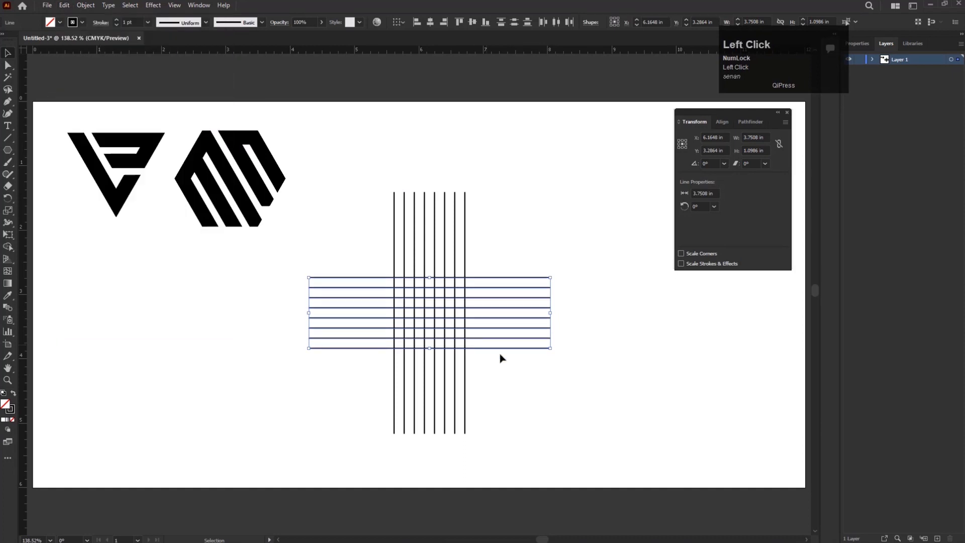
drag(552, 355, 530, 261)
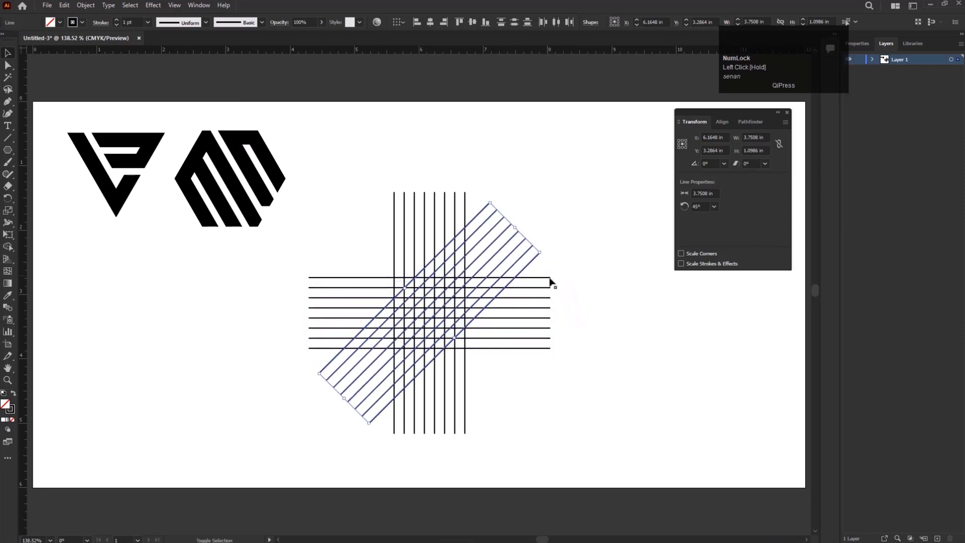
Select all three line sets and set up Shape Builder with a black fill and no stroke
drag(343, 181, 593, 445)
scroll(492, 353, up, 2)
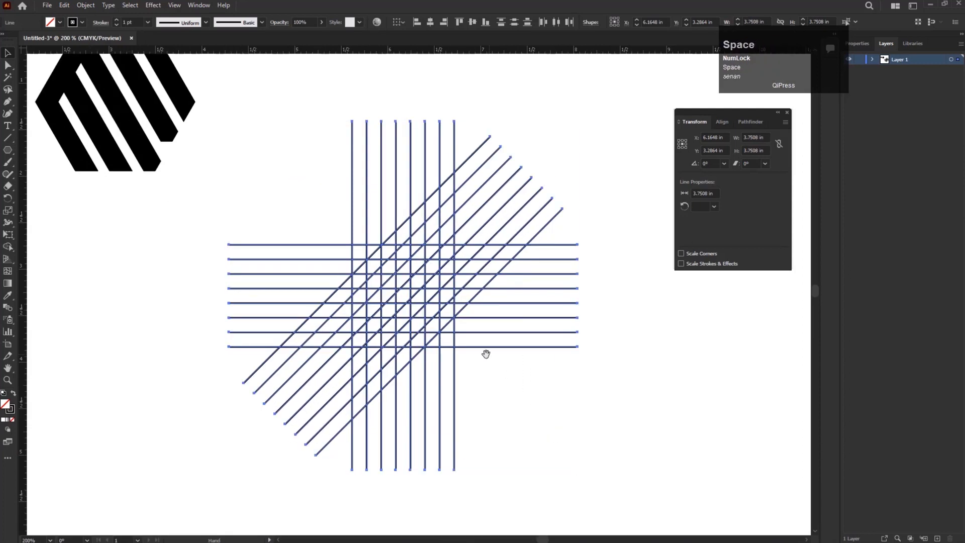
drag(478, 354, 466, 349)
click(10, 235)
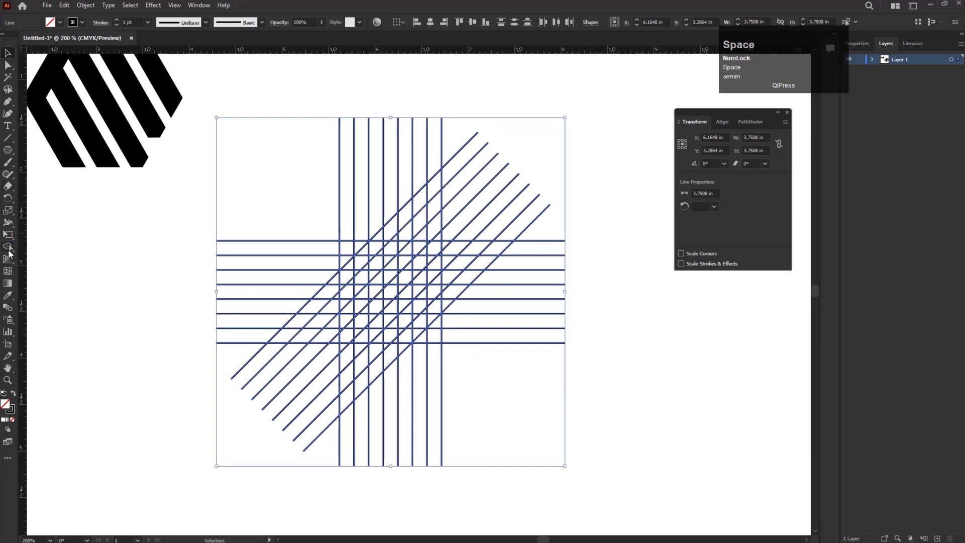
click(9, 248)
click(13, 396)
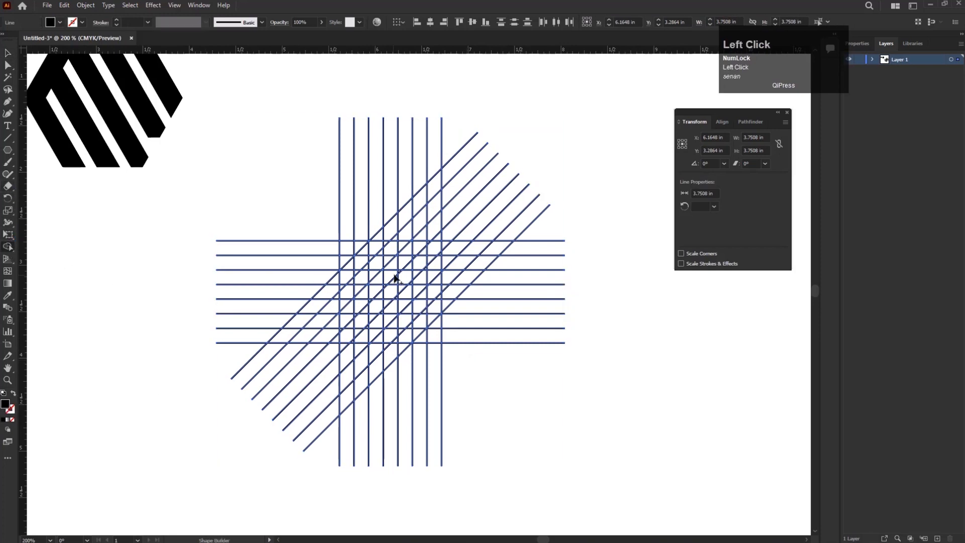
scroll(397, 275, up, 2)
drag(404, 347, 381, 331)
click(486, 52)
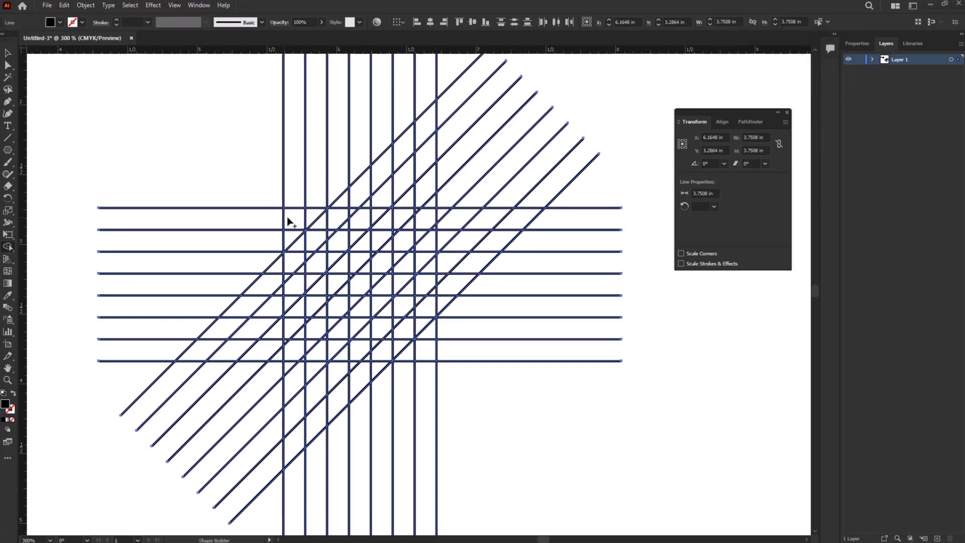
Build a black corner shape from the grid's first column and top row, and a separate last-column bar with a slanted upper end
drag(291, 222, 296, 356)
drag(302, 221, 369, 225)
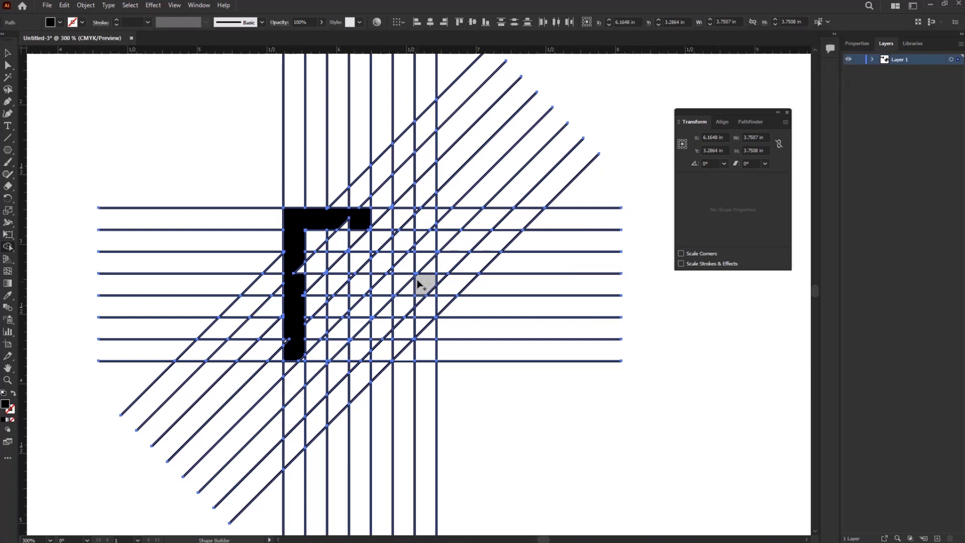
mouse_move(424, 246)
mouse_down()
mouse_move(429, 351)
mouse_move(419, 301)
mouse_up()
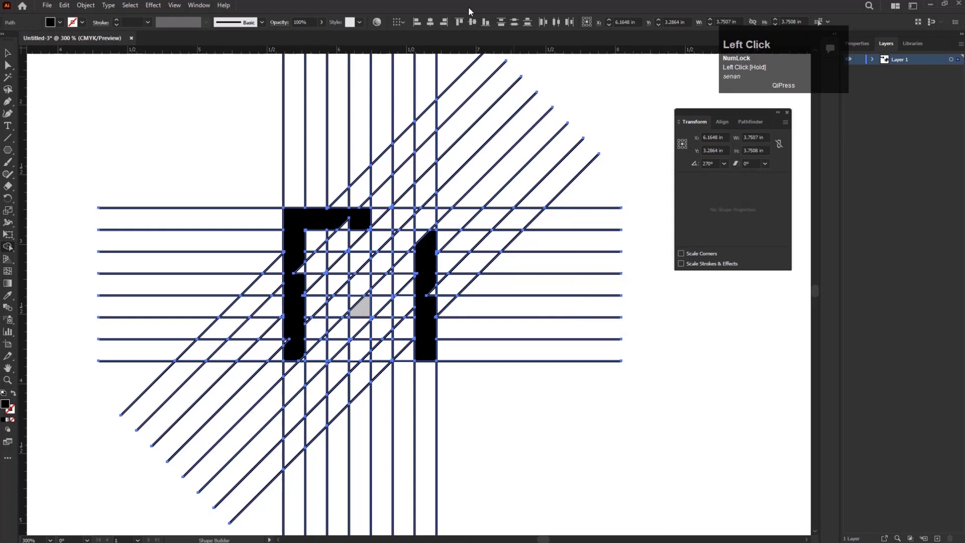
click(481, 187)
Extend the corner shape's top bar to a slanted right end and merge the notches along its vertical bar into straight edges
mouse_move(360, 219)
mouse_down()
mouse_move(399, 215)
mouse_move(341, 224)
mouse_up()
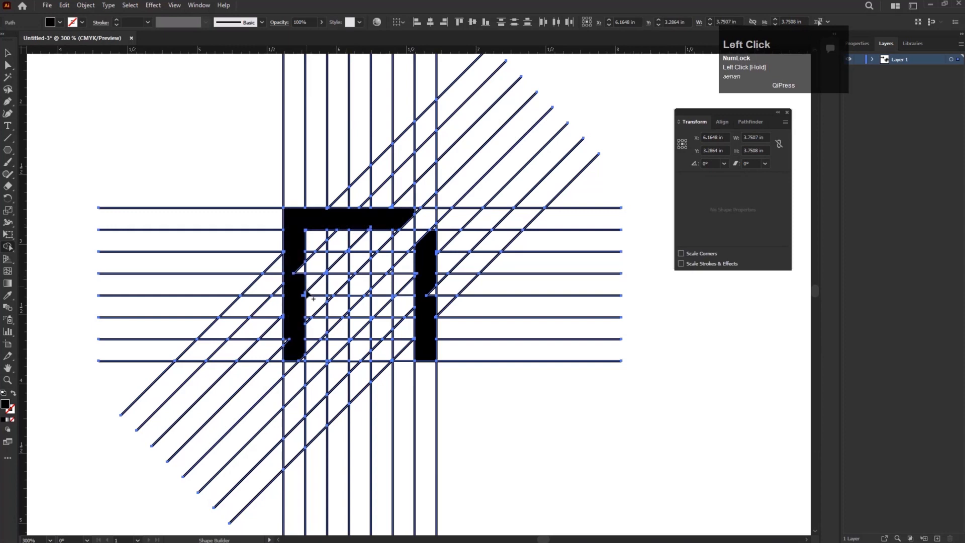
mouse_move(302, 272)
mouse_down()
mouse_move(300, 347)
mouse_move(318, 363)
mouse_up()
scroll(288, 354, up, 2)
key(space)
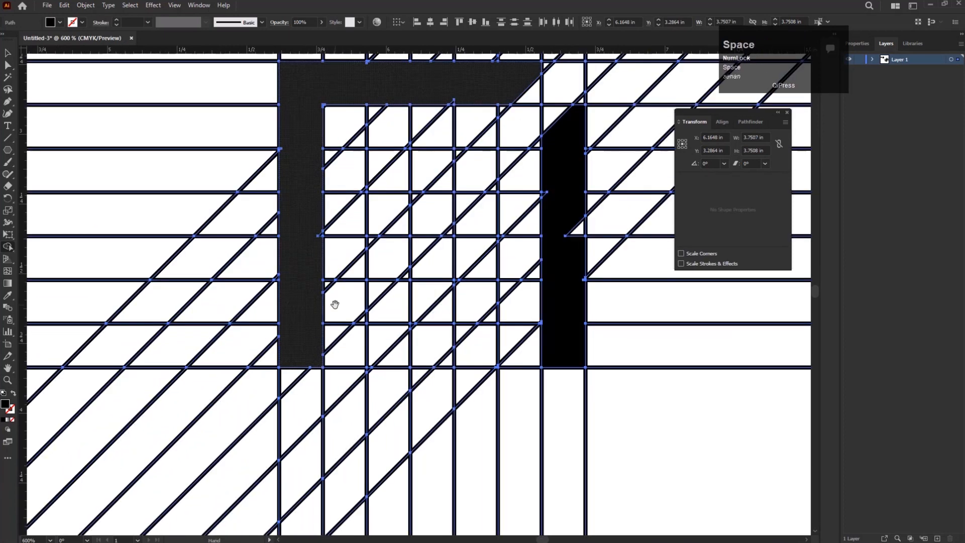
drag(335, 305, 319, 351)
scroll(334, 261, up, 3)
click(335, 261)
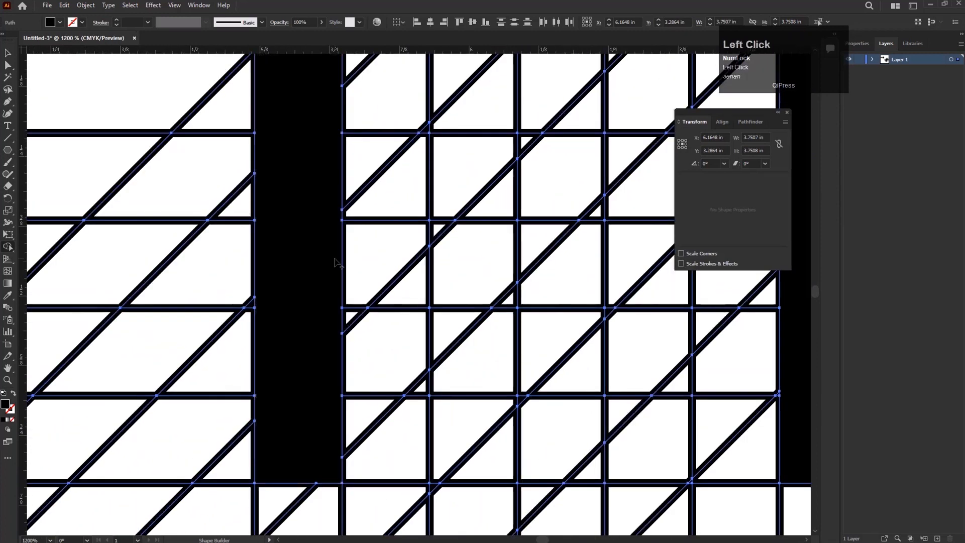
Try to fill the notch in the last-column bar and add a diagonal arm running down from its upper end
scroll(335, 260, down, 2)
key(space)
drag(385, 342, 333, 354)
key(space)
drag(440, 270, 419, 274)
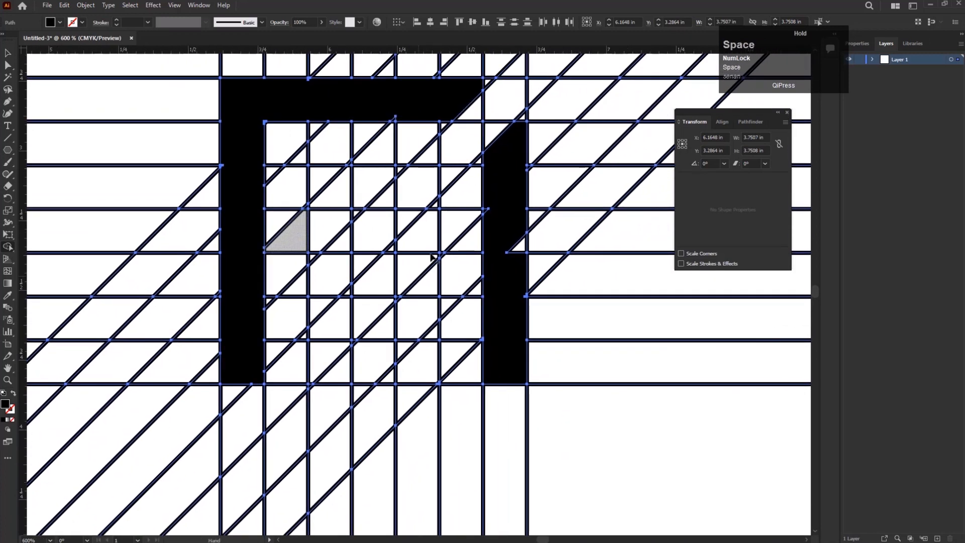
click(513, 249)
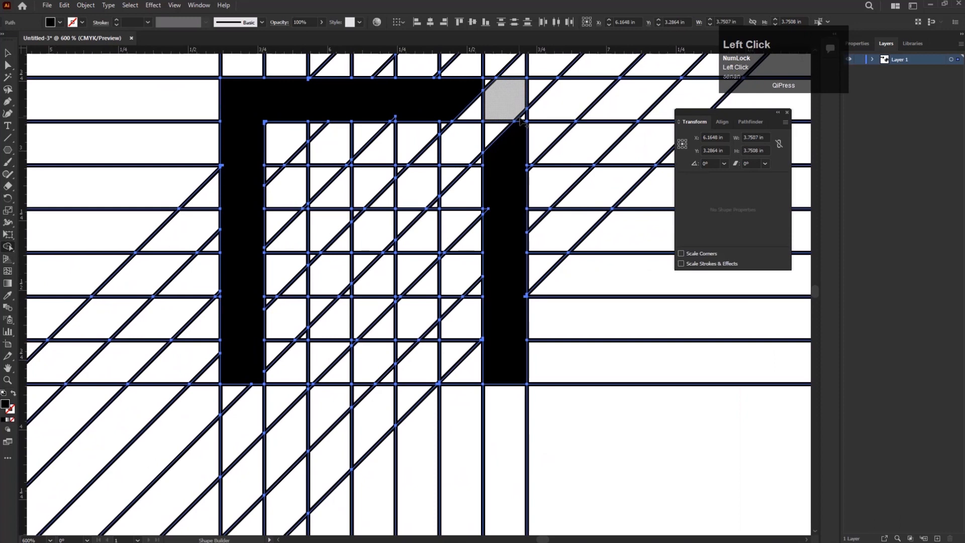
drag(490, 182, 386, 287)
scroll(385, 288, down, 3)
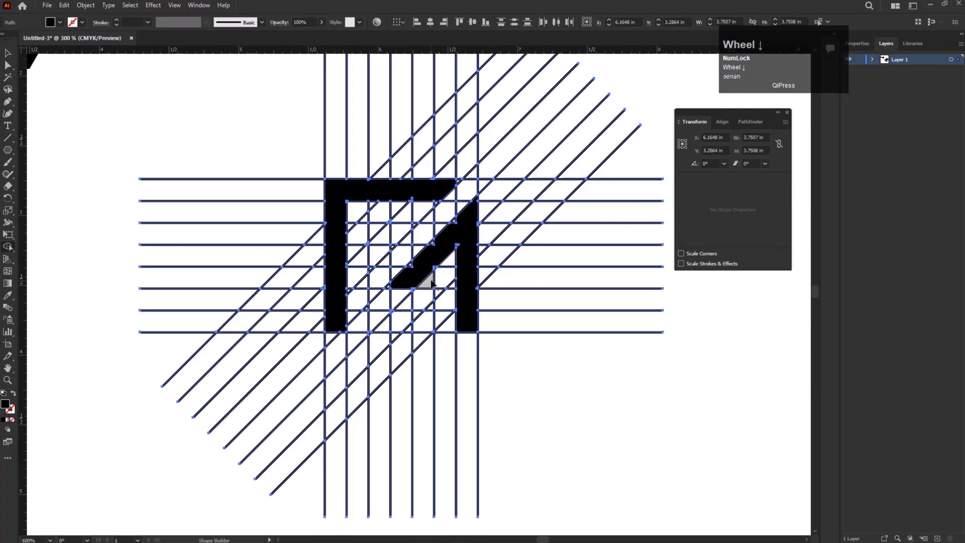
Undo all the shape building back to the bare vertical, horizontal and diagonal line grid
key(ctrl+z)
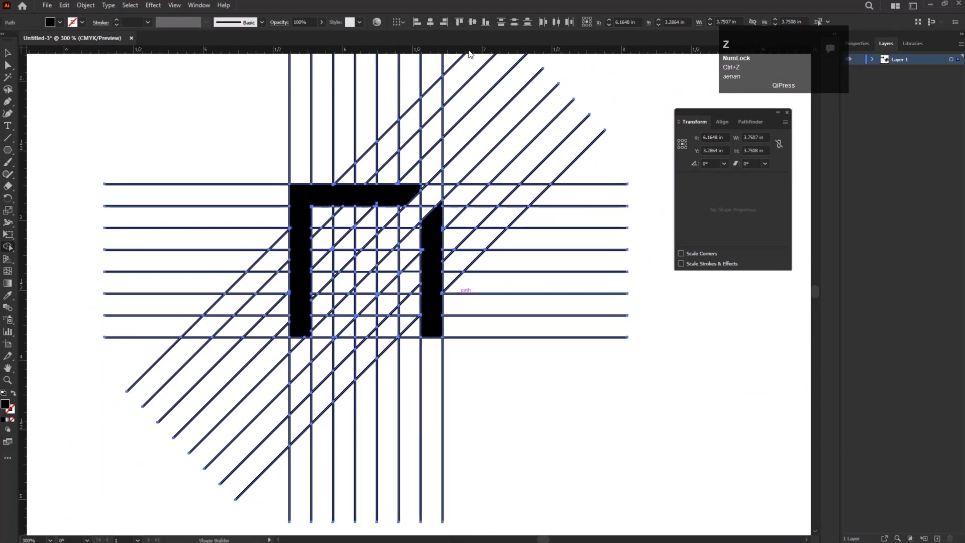
scroll(401, 279, down, 1)
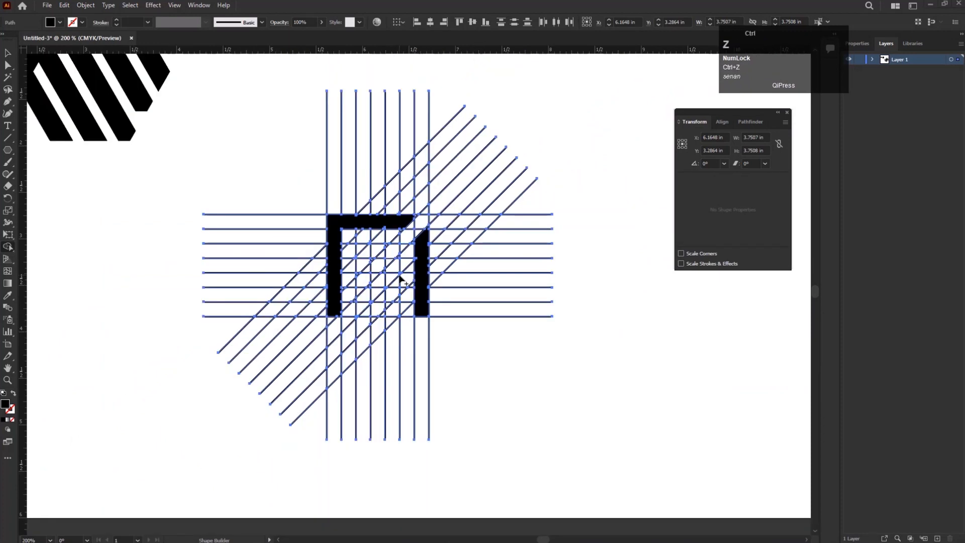
click(422, 279)
key(ctrl+z)
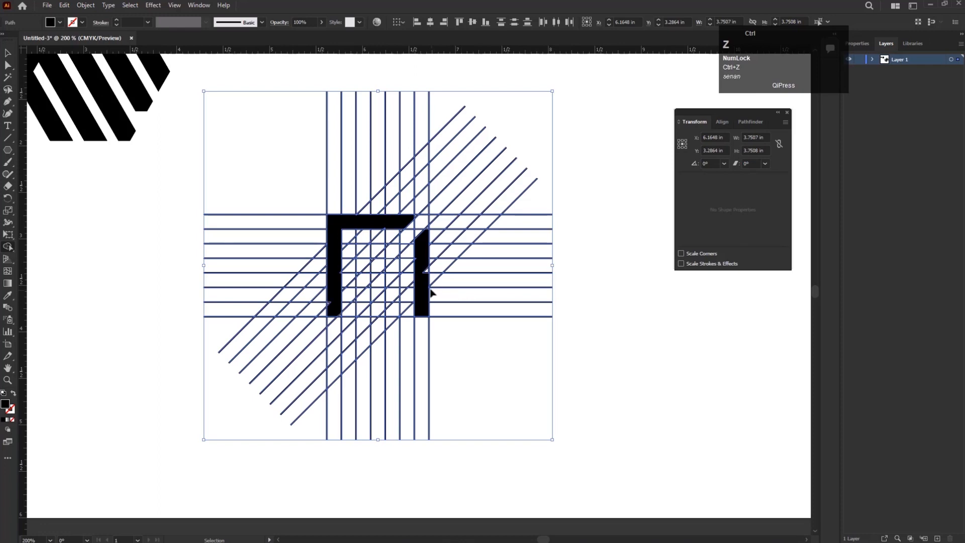
key(ctrl+z)
key(ctrl+z)
key(ctrl+z)
key(ctrl+z)
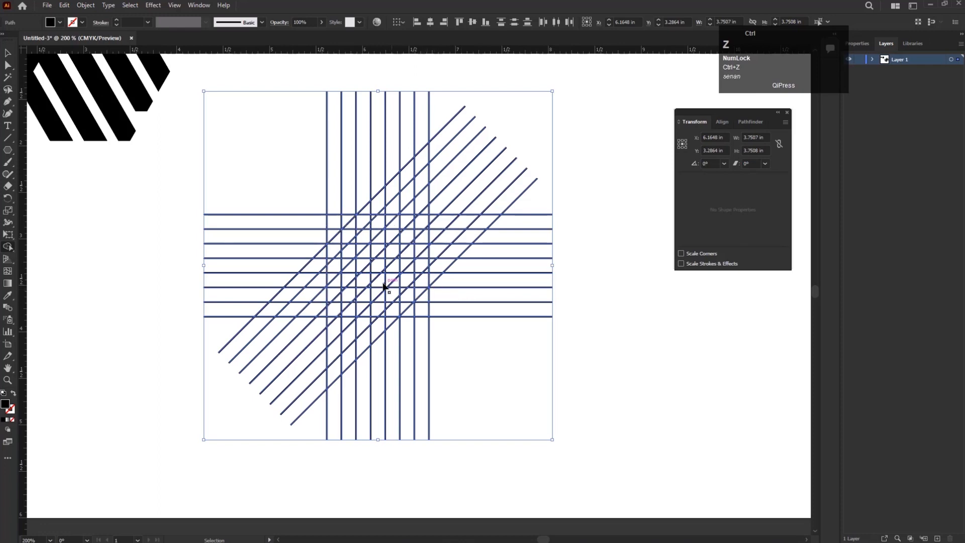
Build a black corner shape from the grid's top row and first column, ending both bars in a 45° slant
scroll(335, 270, up, 1)
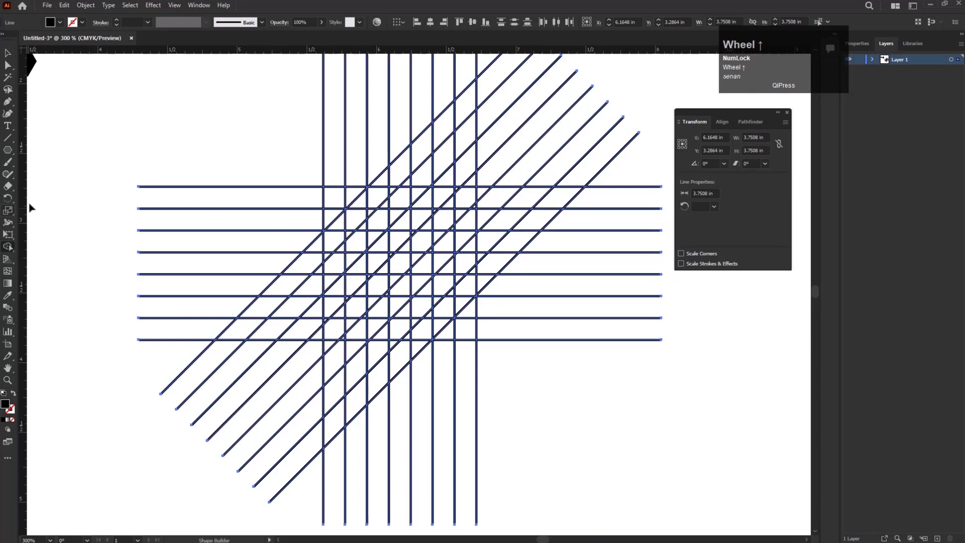
drag(333, 200, 406, 200)
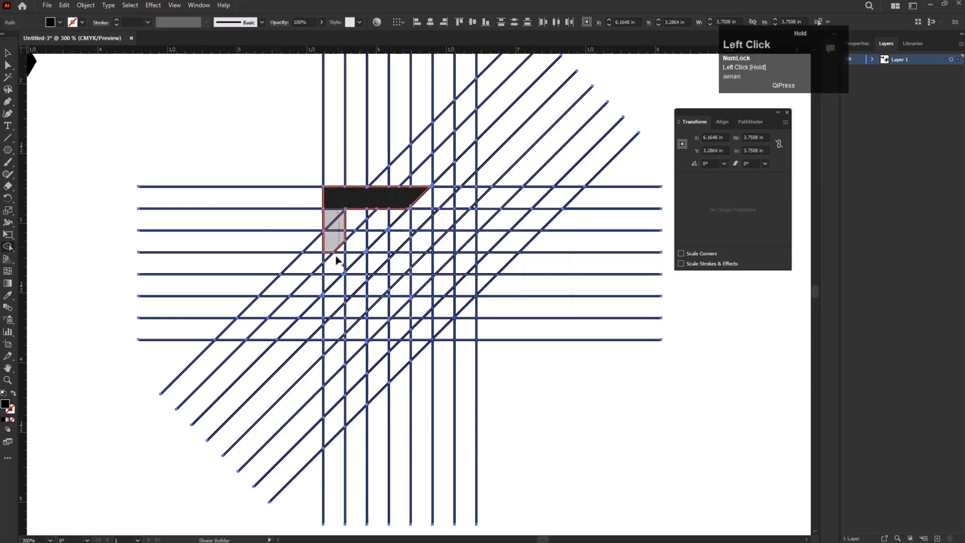
drag(337, 279, 338, 281)
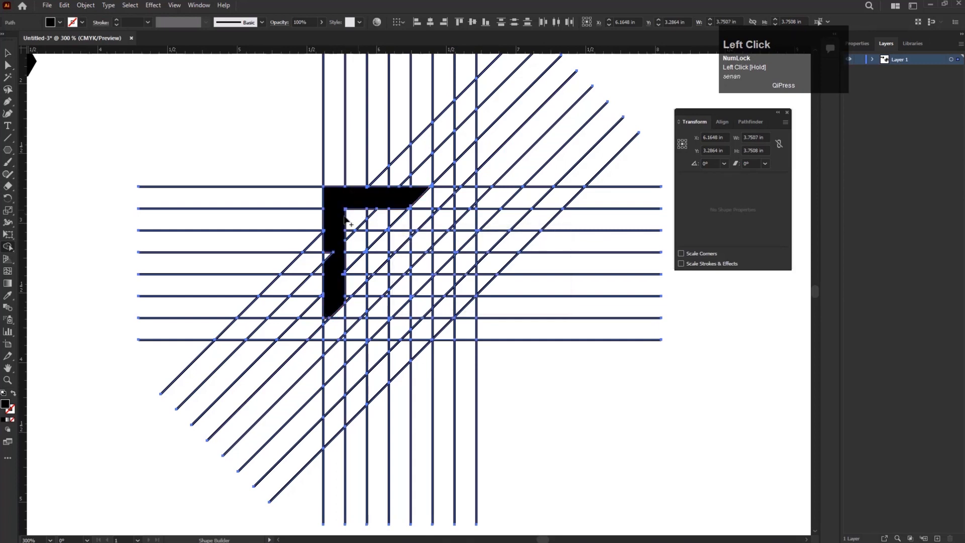
scroll(323, 345, up, 1)
scroll(324, 343, up, 3)
drag(330, 328, 363, 262)
scroll(376, 180, down, 2)
key(space)
drag(376, 176, 350, 275)
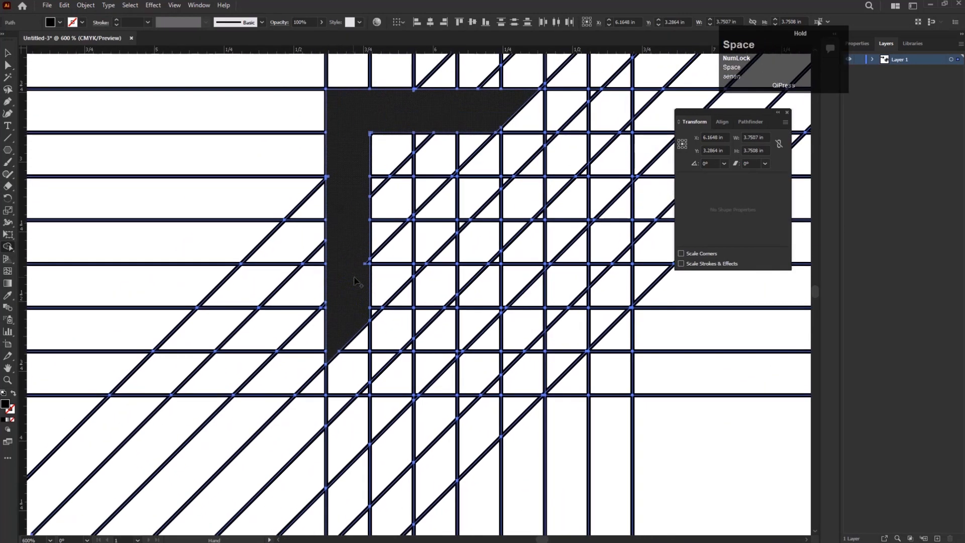
Merge the leftover notches along the corner shape's vertical and top bars into straight edges
scroll(351, 275, up, 3)
click(340, 203)
drag(270, 176, 305, 217)
key(space)
drag(345, 168, 315, 350)
scroll(315, 350, down, 2)
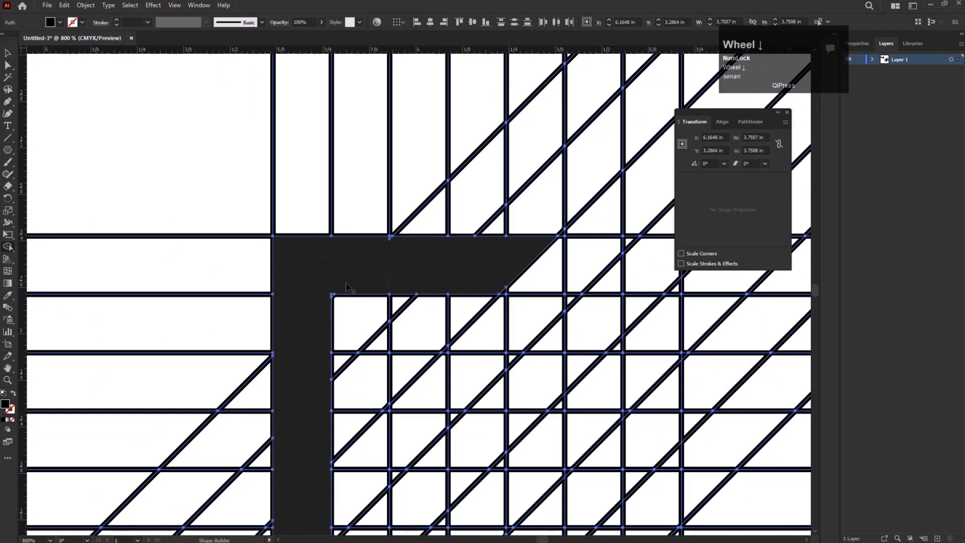
scroll(408, 289, down, 1)
drag(436, 312, 367, 269)
scroll(337, 226, up, 2)
drag(317, 188, 322, 196)
scroll(321, 196, down, 4)
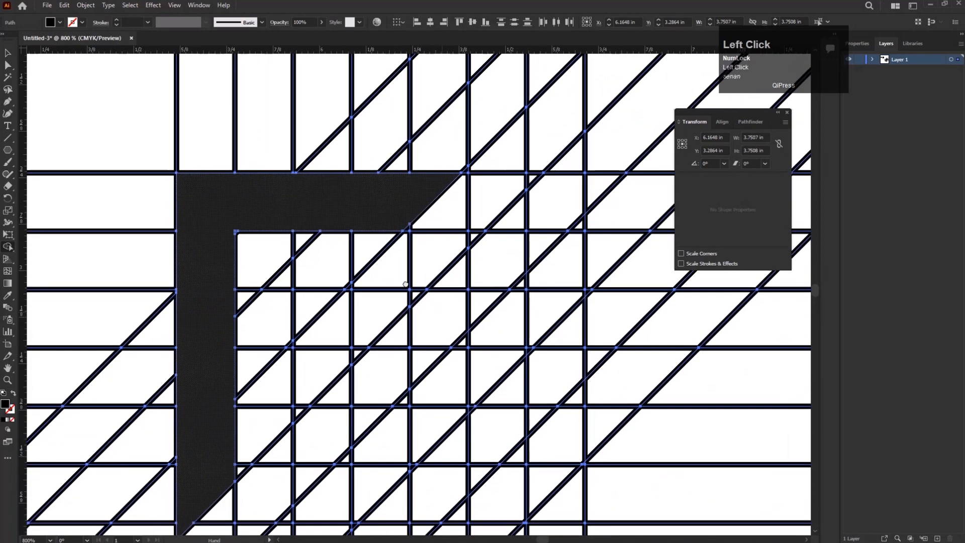
Build a last-column bar with a slanted upper end and a diagonal arm running from it down to the grid's bottom line
scroll(406, 286, up, 1)
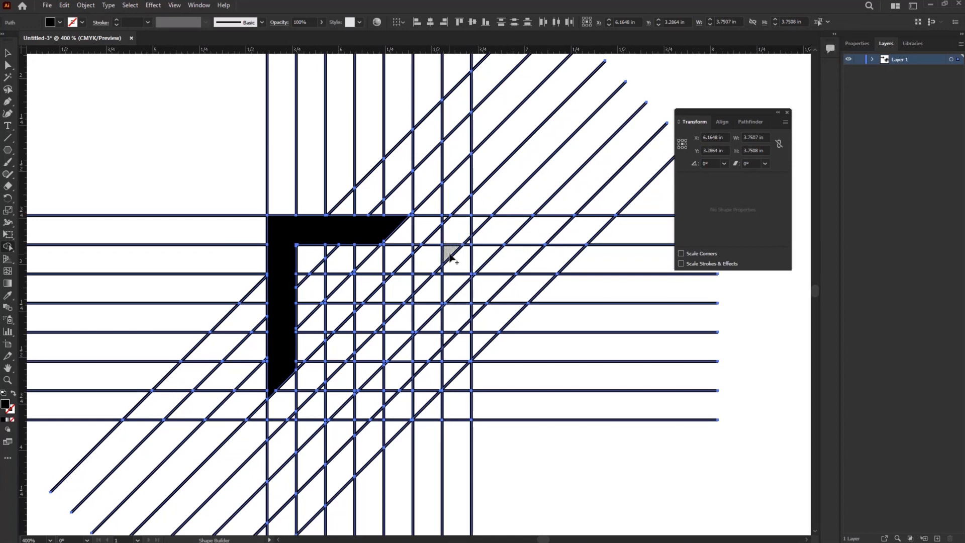
drag(455, 265, 455, 403)
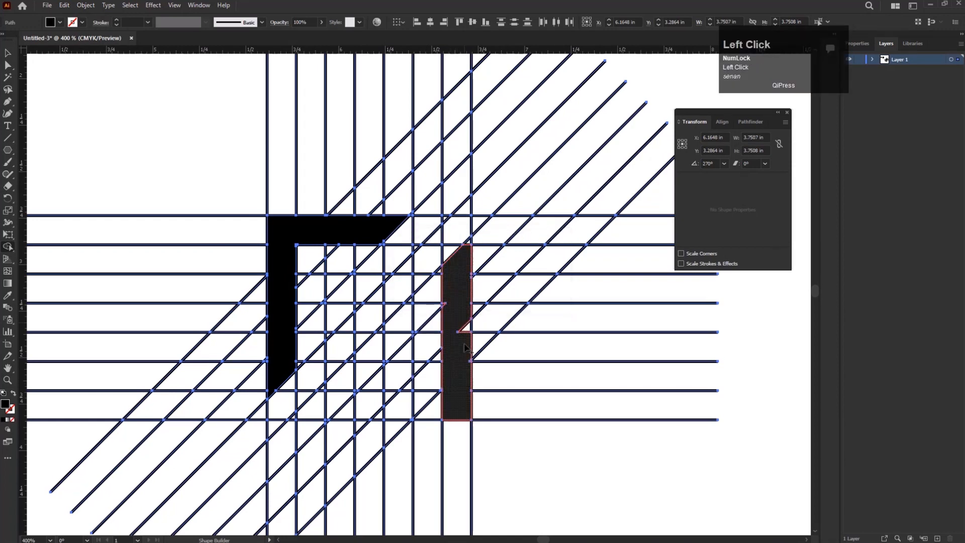
mouse_move(450, 275)
mouse_down()
mouse_move(429, 283)
mouse_move(395, 340)
mouse_up()
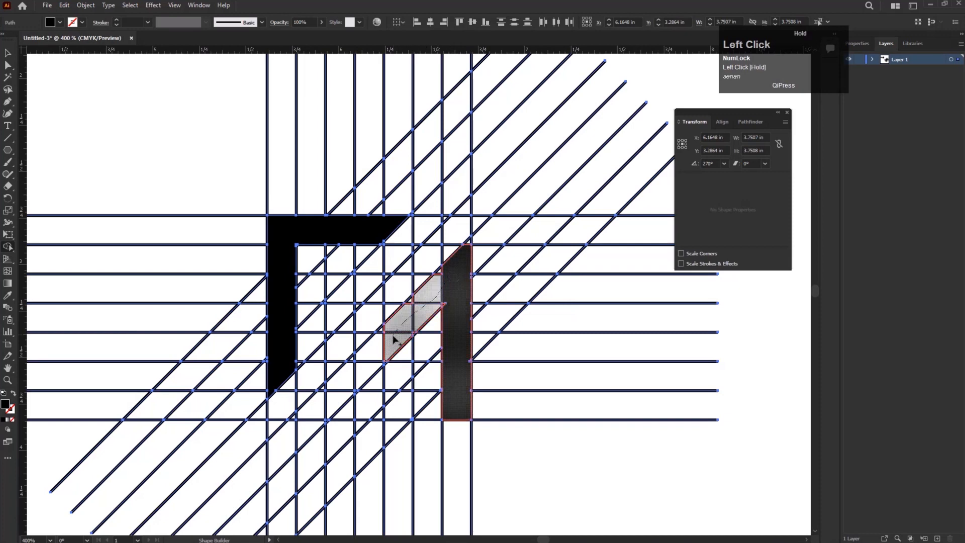
drag(445, 286, 443, 288)
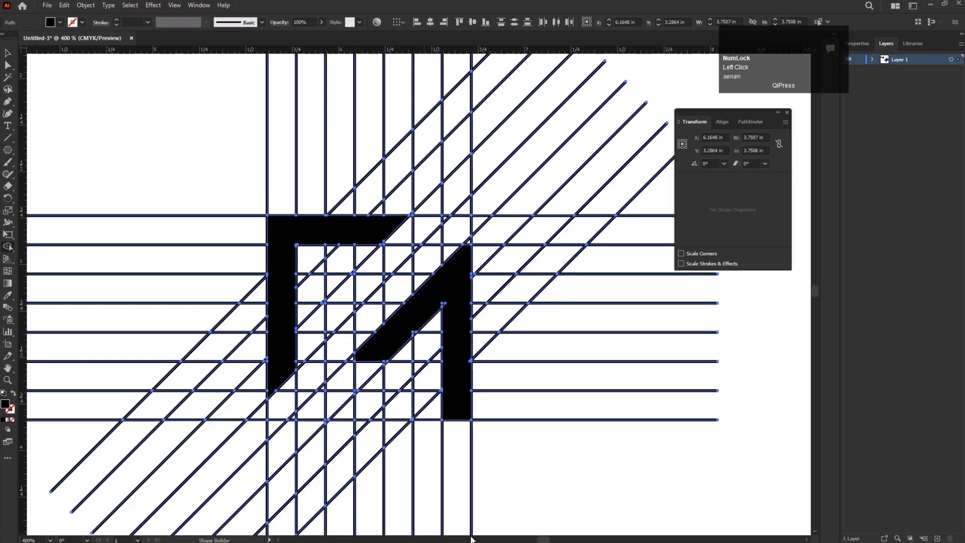
drag(370, 375, 311, 415)
drag(360, 368, 359, 369)
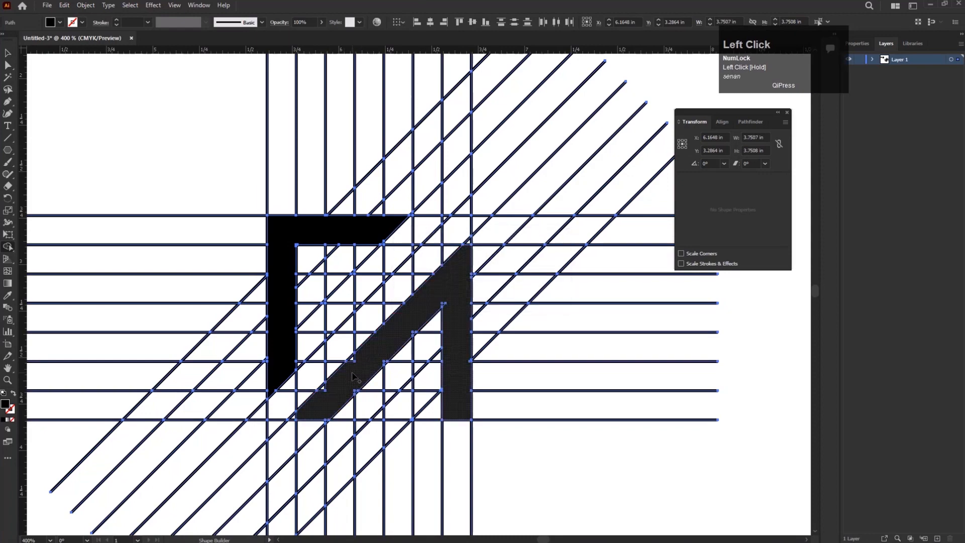
Merge the notches along the diagonal arm's underside and at its inner apex into clean edges
scroll(357, 369, up, 2)
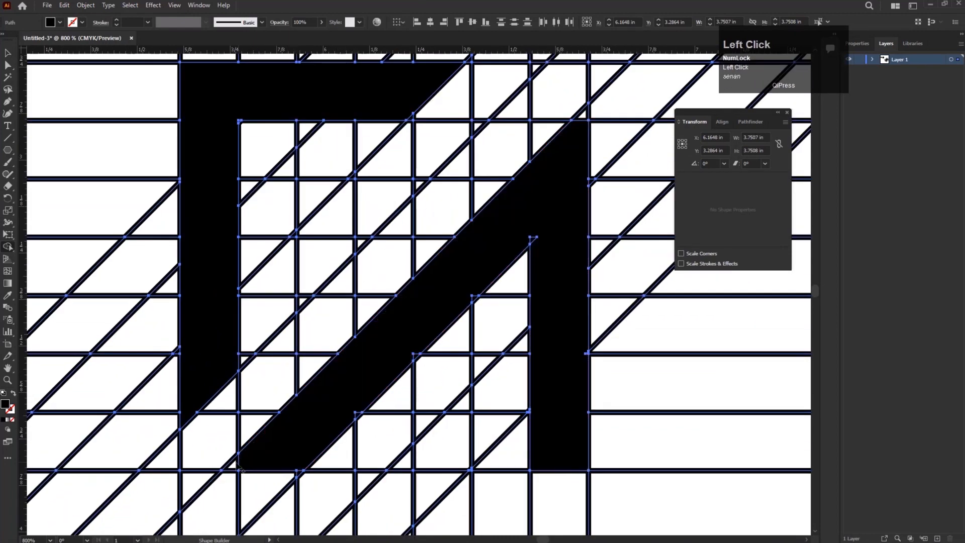
scroll(346, 420, up, 1)
drag(347, 418, 363, 410)
drag(436, 331, 450, 323)
drag(545, 229, 538, 236)
key(space)
mouse_move(623, 135)
mouse_down()
mouse_move(543, 166)
mouse_move(545, 182)
mouse_up()
Add a bottom-row foot with a slanted left end to the last-column bar and merge the notch on its lower edge
scroll(545, 301, down, 2)
scroll(496, 348, up, 1)
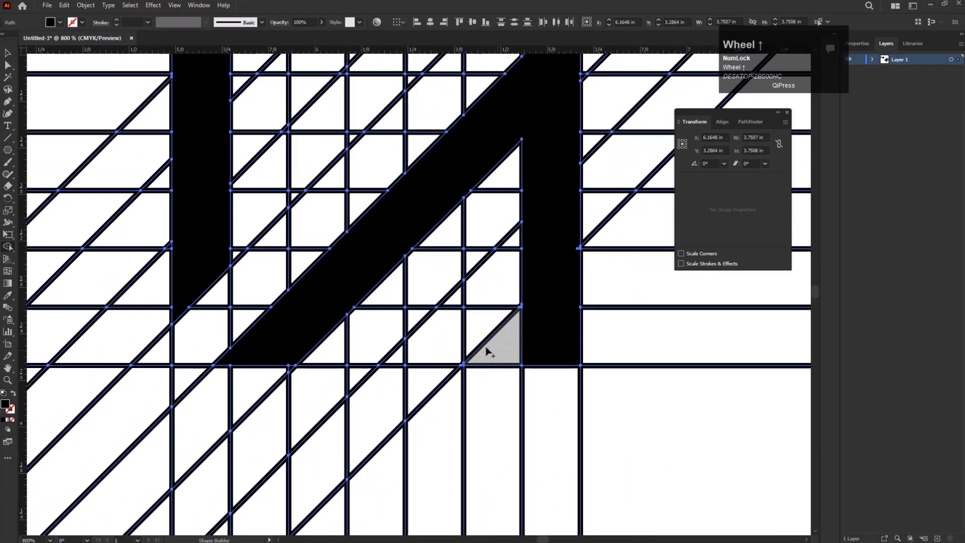
drag(456, 343, 495, 335)
scroll(466, 363, up, 1)
scroll(467, 362, up, 1)
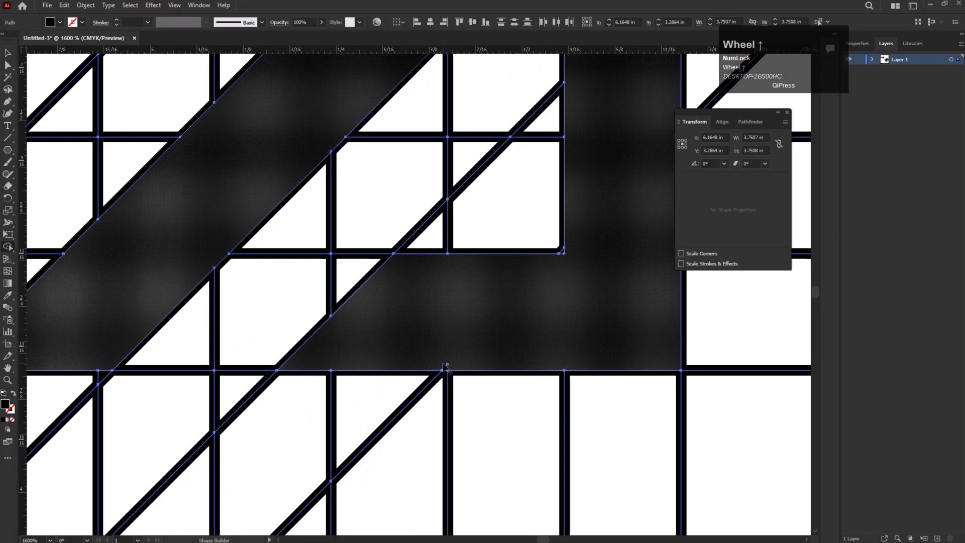
click(465, 363)
scroll(495, 304, down, 2)
drag(457, 304, 482, 333)
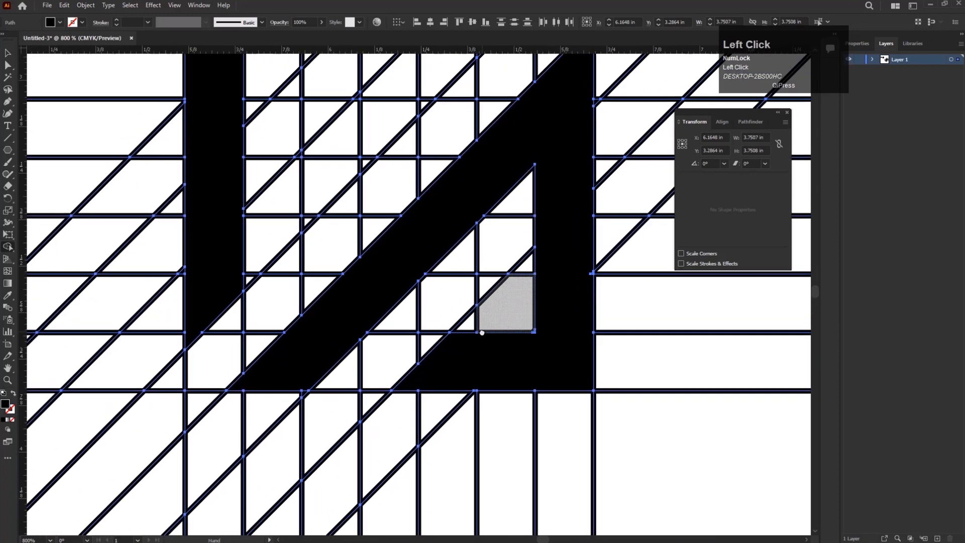
Extend the corner shape's top bar to the next diagonal and merge the notch on its lower edge
mouse_move(382, 318)
mouse_down()
mouse_move(373, 324)
mouse_move(376, 350)
mouse_move(425, 365)
mouse_up()
scroll(464, 375, down, 1)
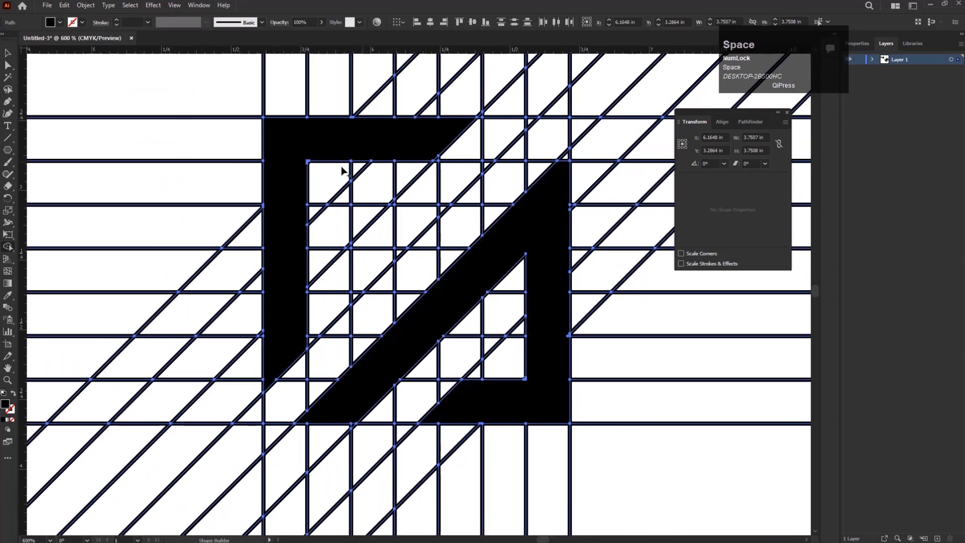
mouse_move(453, 147)
mouse_down()
mouse_move(486, 149)
mouse_move(501, 140)
mouse_move(468, 133)
mouse_up()
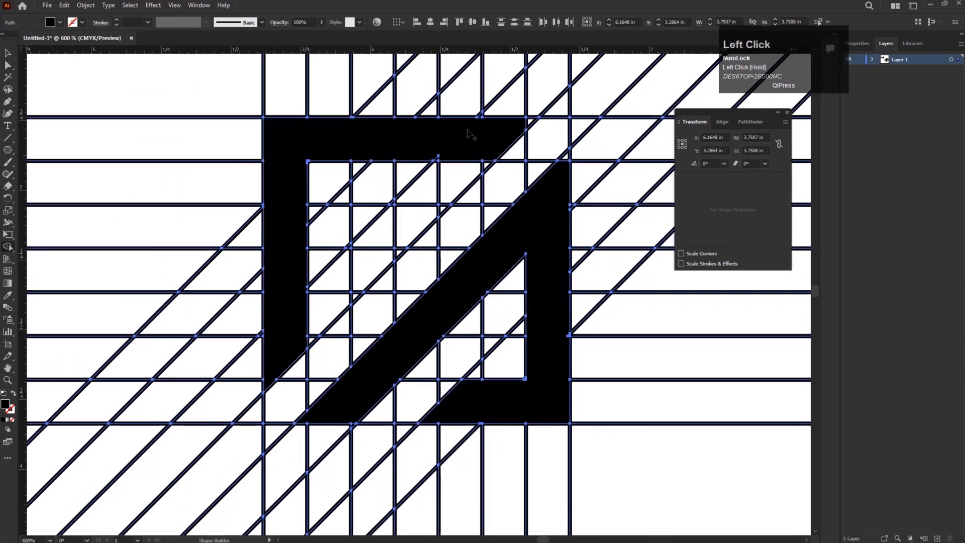
scroll(484, 130, up, 3)
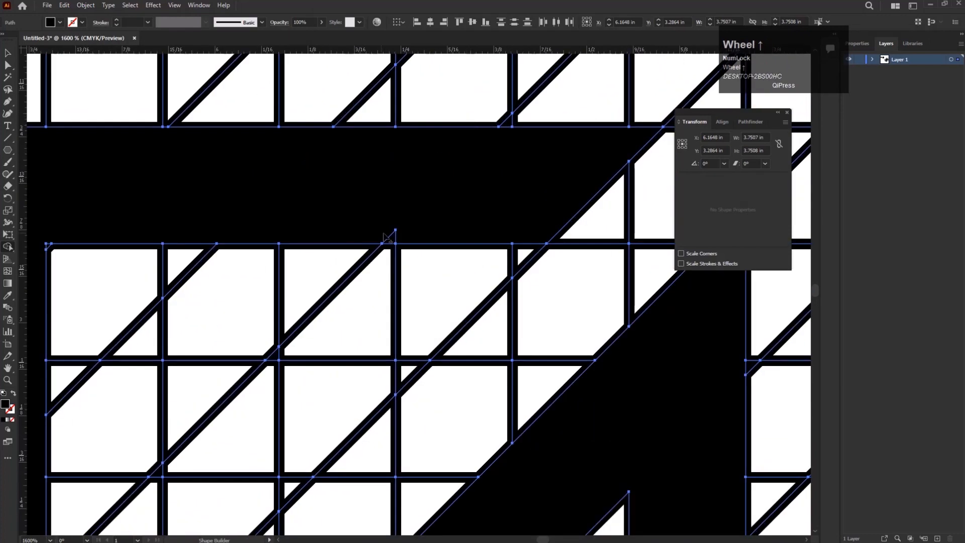
scroll(385, 236, down, 3)
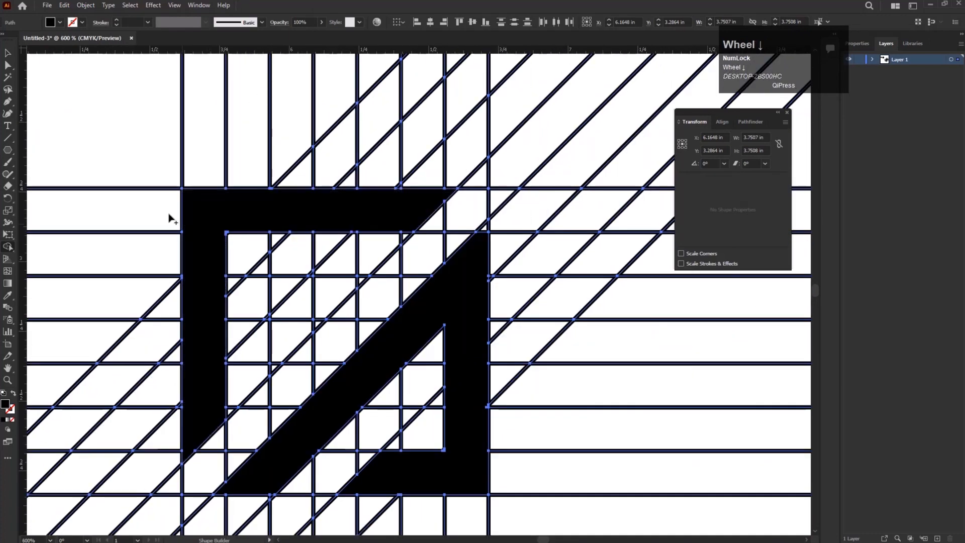
Clean up the leftover slivers at the inner corners of the corner shape and the foot
scroll(226, 233, up, 3)
scroll(220, 228, down, 1)
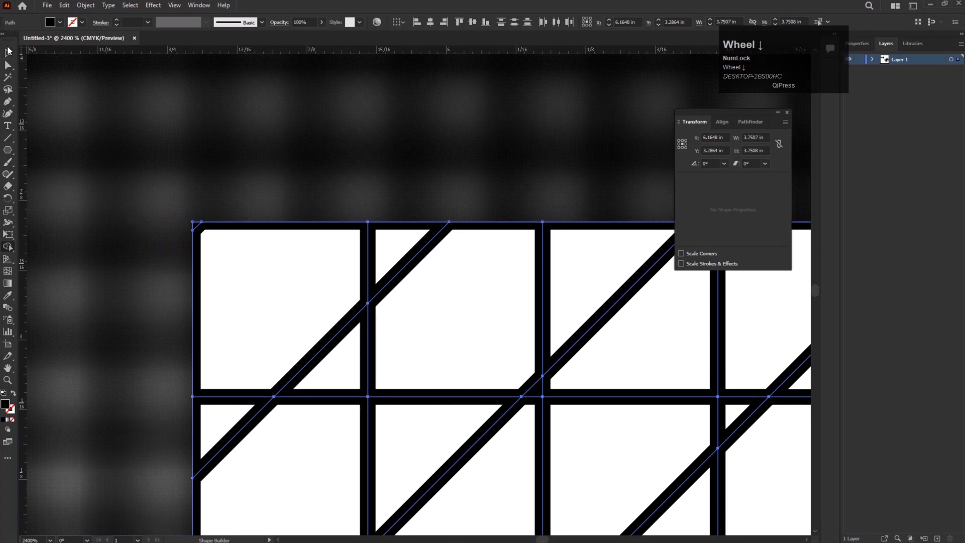
click(8, 54)
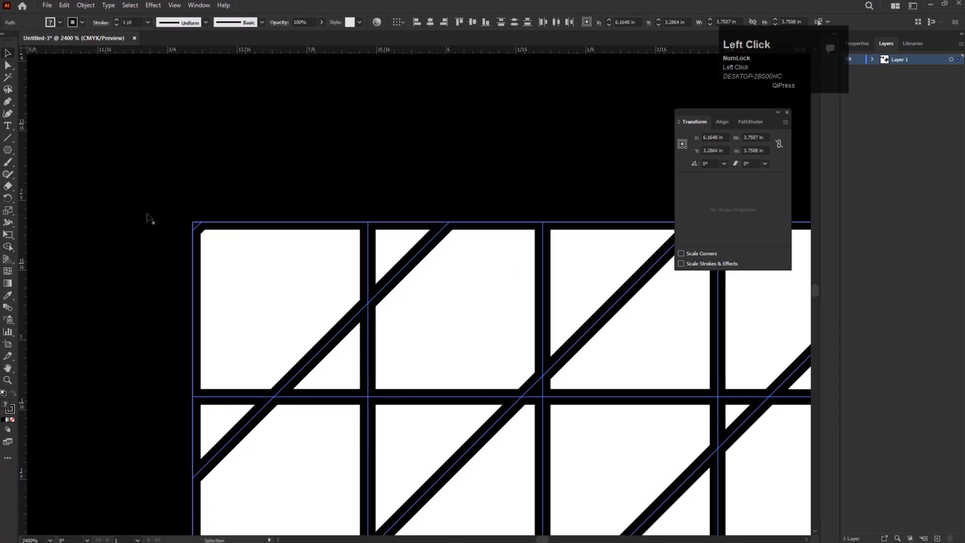
drag(147, 215, 170, 209)
scroll(192, 199, down, 1)
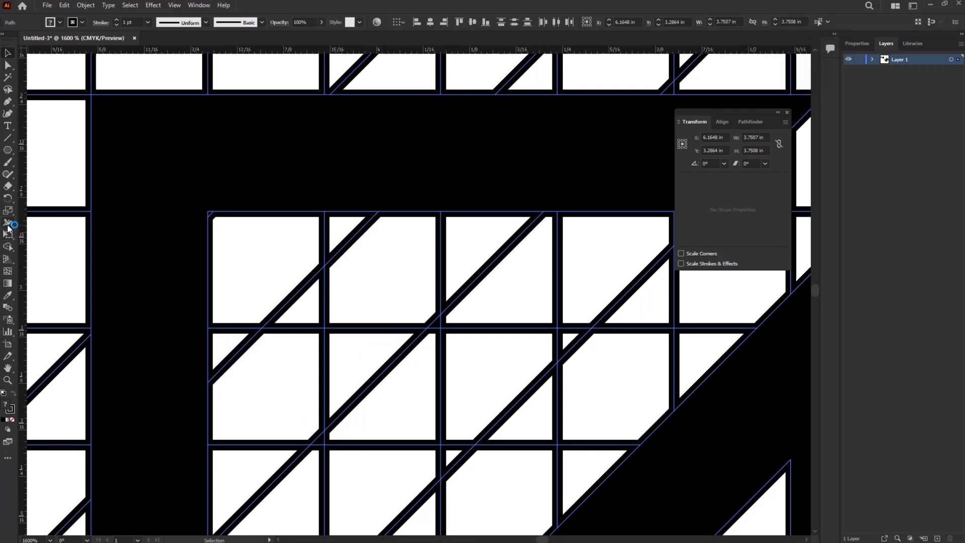
click(8, 247)
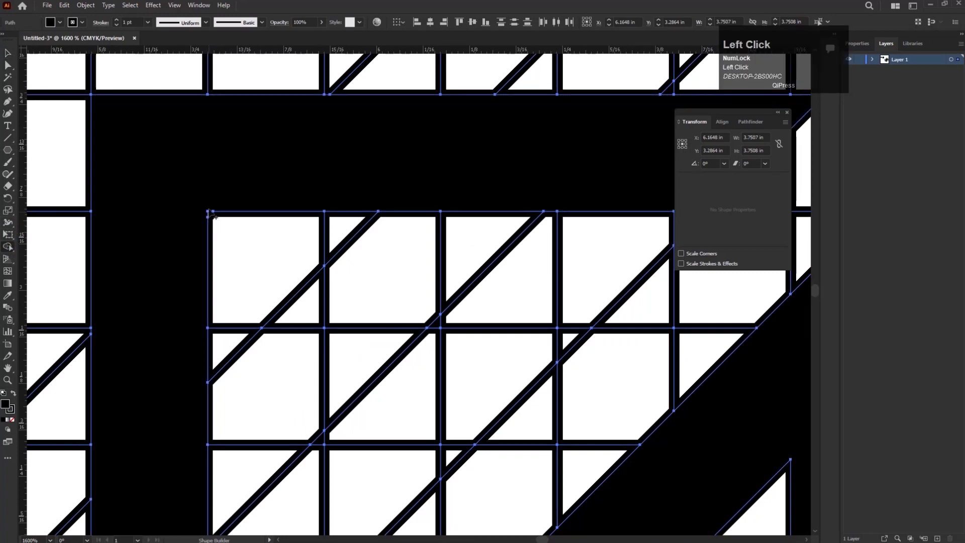
scroll(181, 274, down, 2)
key(space)
drag(359, 398, 360, 331)
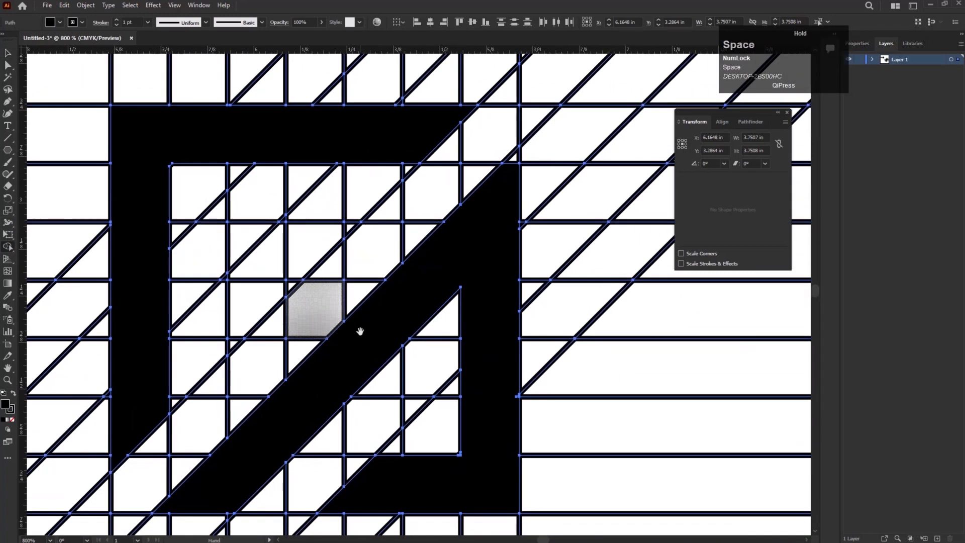
scroll(475, 485, up, 3)
drag(449, 427, 435, 414)
scroll(431, 439, down, 3)
key(space)
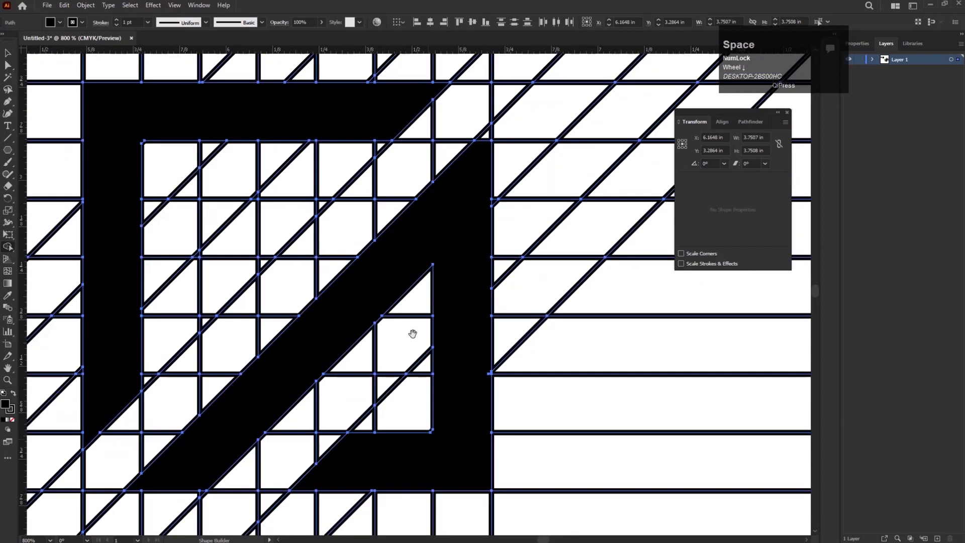
Add a middle bar with a slanted right end in the grid's third row, joined to the corner shape to form an F
scroll(411, 303, up, 1)
click(9, 55)
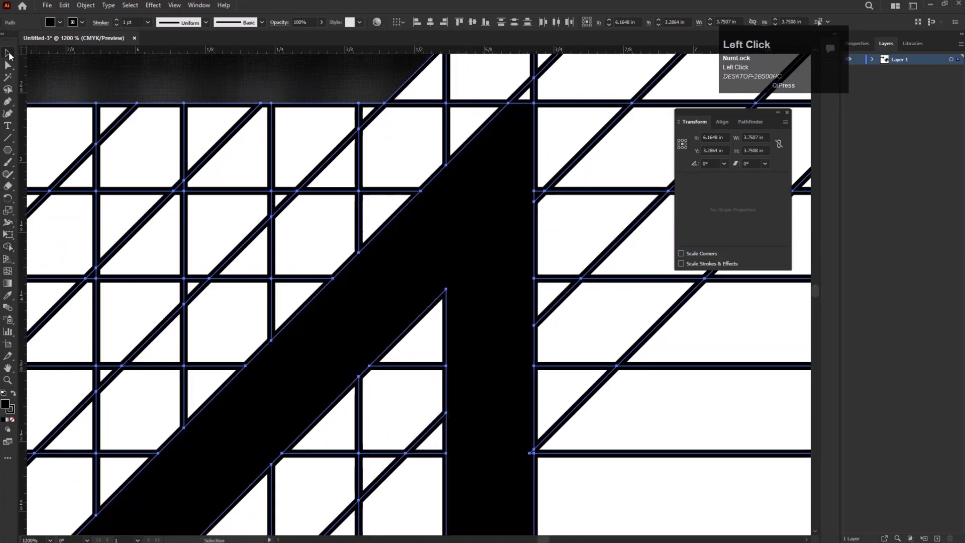
scroll(301, 268, down, 3)
key(space)
drag(322, 363, 344, 314)
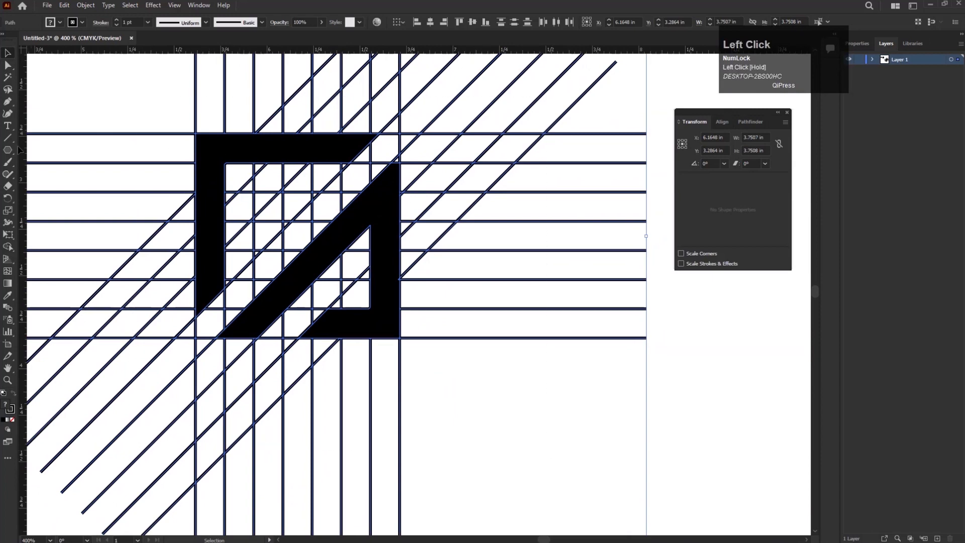
click(8, 246)
key(space)
drag(297, 232, 376, 263)
mouse_move(317, 237)
mouse_down()
mouse_move(367, 241)
mouse_move(317, 244)
mouse_up()
scroll(347, 231, up, 3)
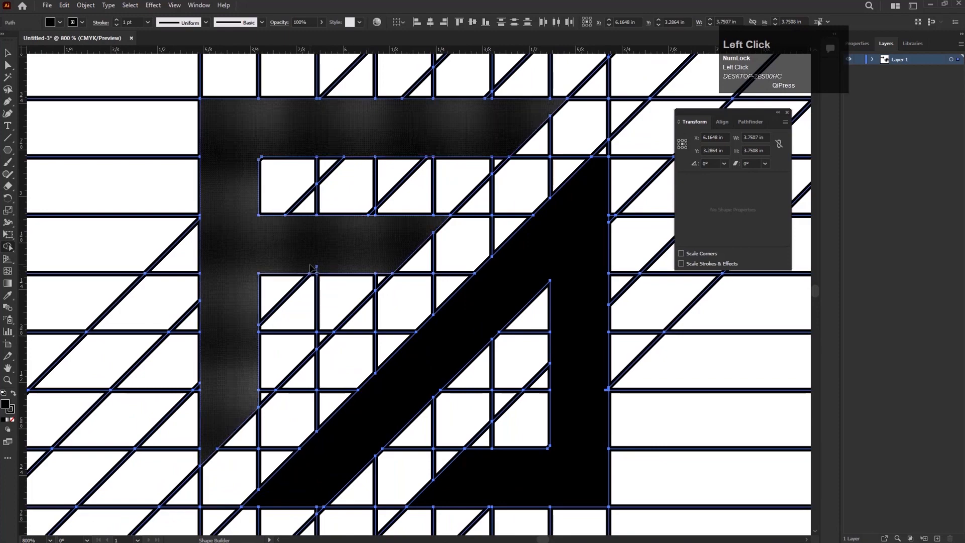
Separate the F and the diagonal triangular letterform from the line grid and delete the leftover grid lines
scroll(322, 269, up, 1)
scroll(331, 261, down, 3)
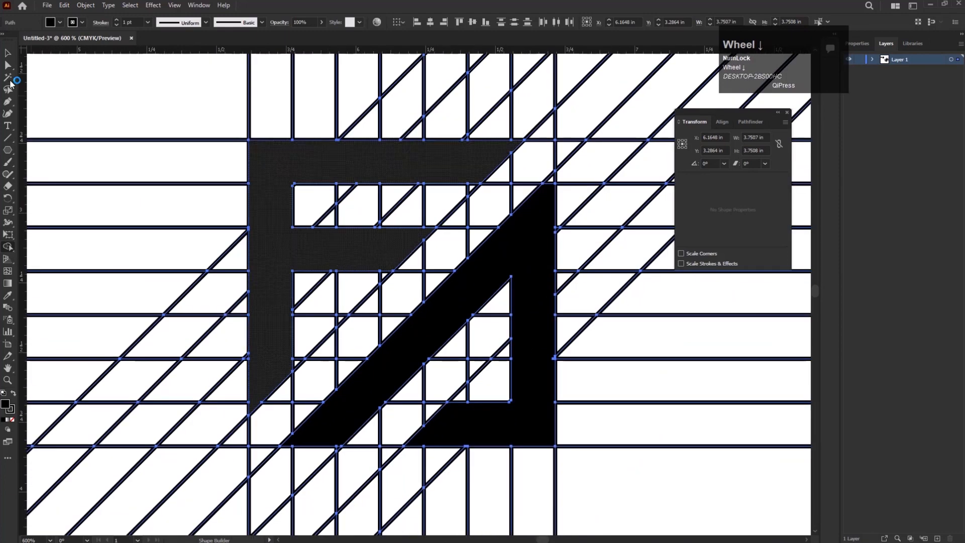
scroll(534, 360, down, 4)
key(space)
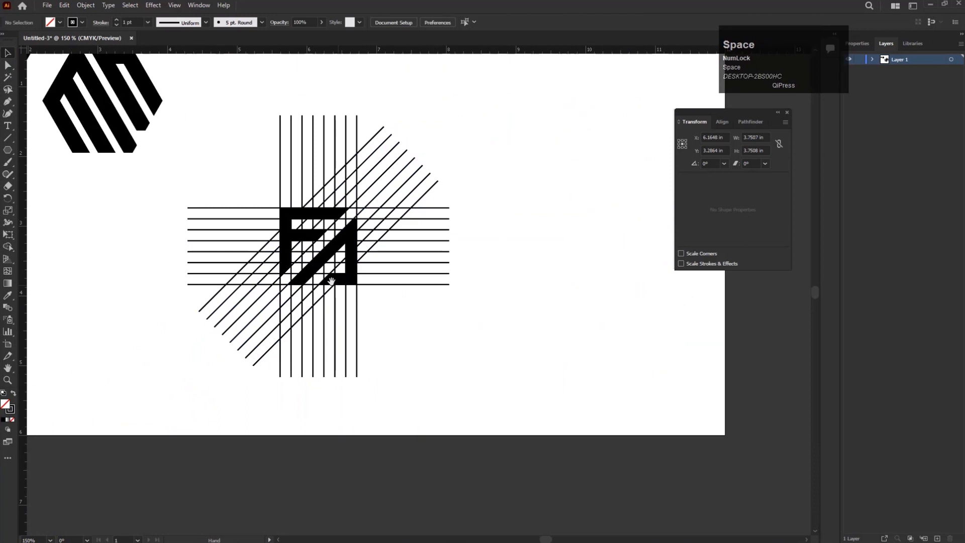
drag(331, 280, 361, 285)
click(371, 251)
drag(371, 252, 153, 253)
drag(274, 191, 472, 348)
key(Delete)
Bring the FA mark to the middle of the artboard and enlarge it to about 1.96 in wide
scroll(174, 278, down, 2)
drag(103, 198, 391, 287)
scroll(255, 346, up, 1)
drag(346, 242, 441, 306)
Thicken the FA mark with a 4 pt stroke, expanding and uniting it into solid filled shapes
click(147, 22)
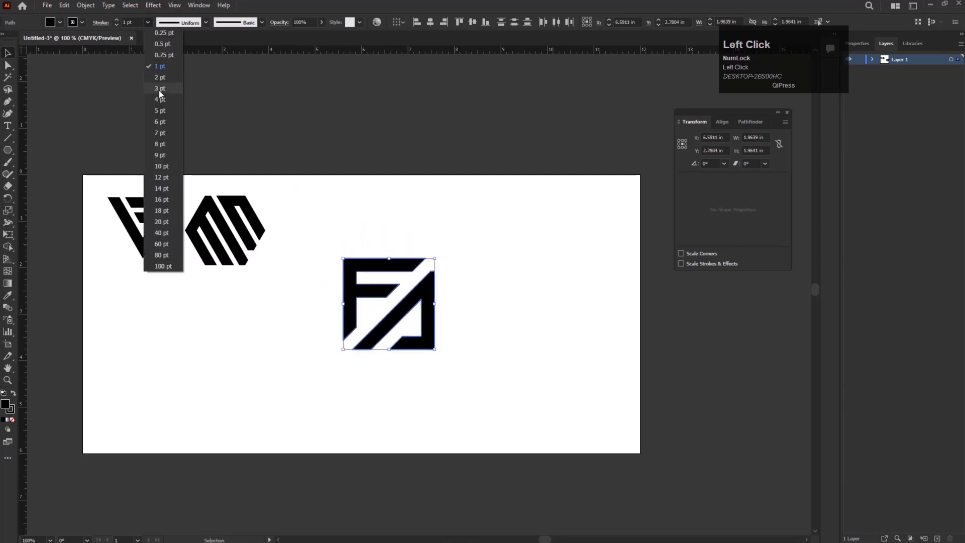
click(160, 101)
click(86, 5)
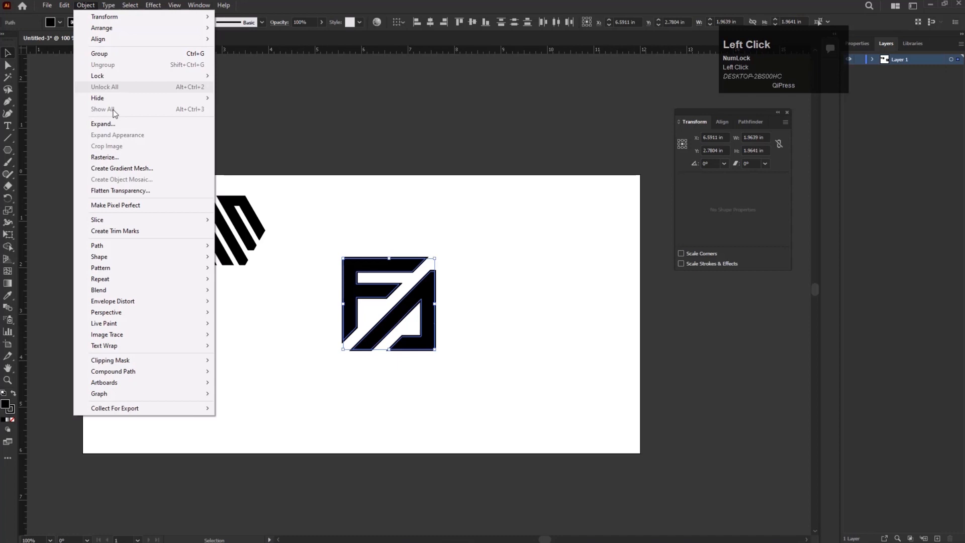
click(100, 123)
click(460, 325)
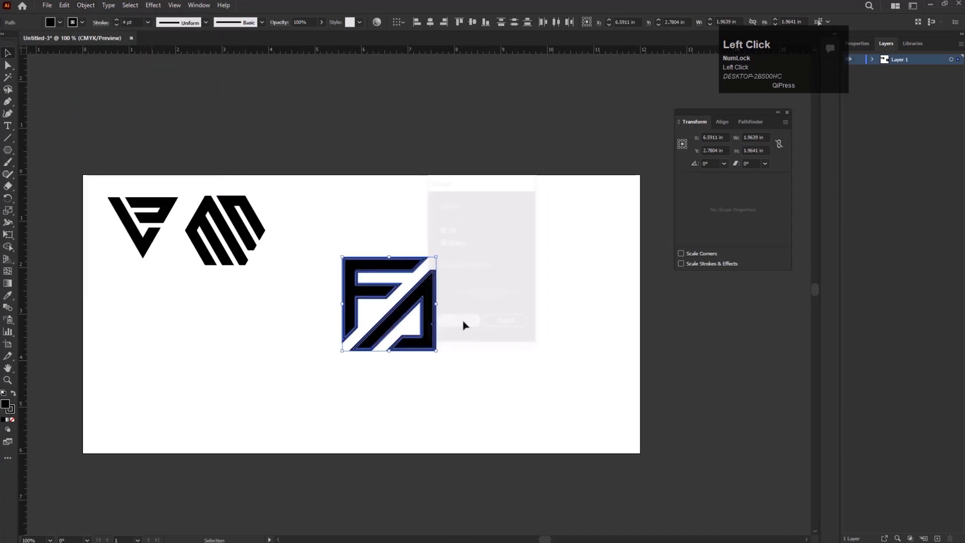
click(757, 125)
click(684, 149)
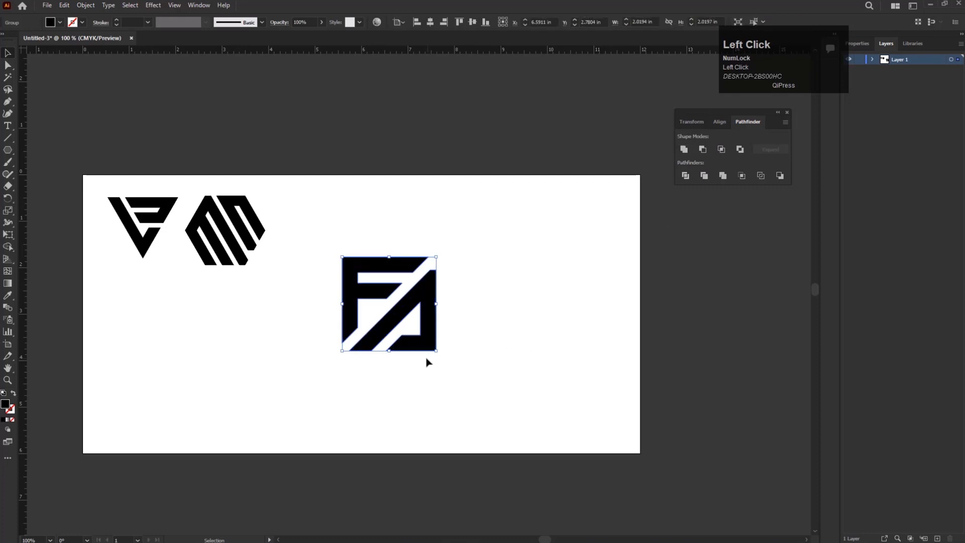
Place the FA mark on the artboard's right side and the hexagonal mark, enlarged to match, at its centre
scroll(426, 362, down, 3)
drag(619, 329, 651, 326)
click(362, 222)
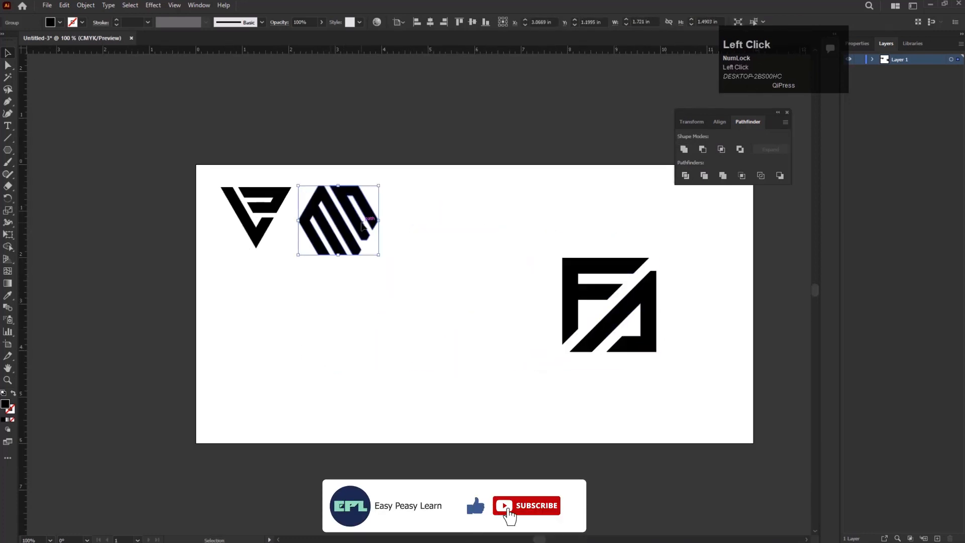
drag(363, 226, 523, 354)
Place the triangular mark on the artboard's left side in line with the others and enlarge it to about 2.28 in wide
click(283, 212)
drag(290, 247, 302, 246)
drag(280, 202, 346, 294)
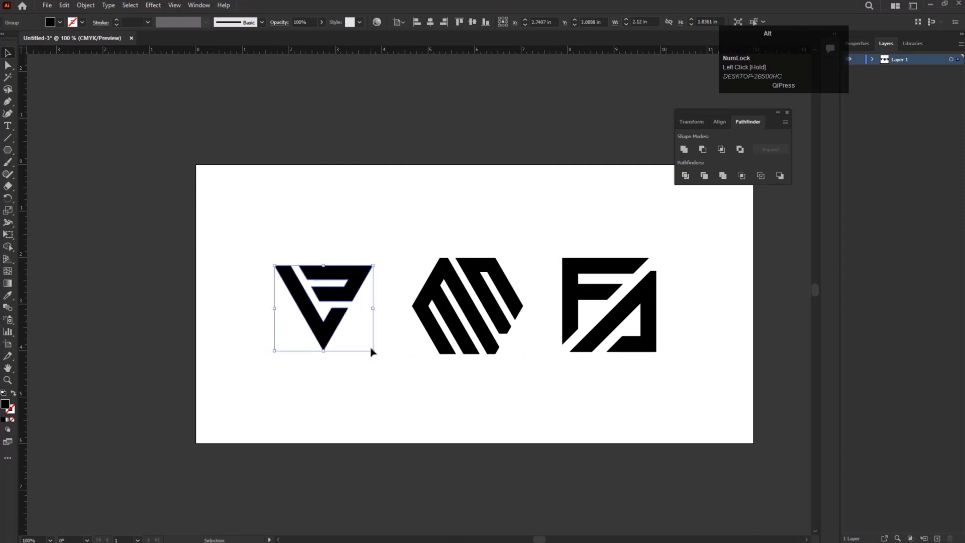
drag(373, 350, 381, 356)
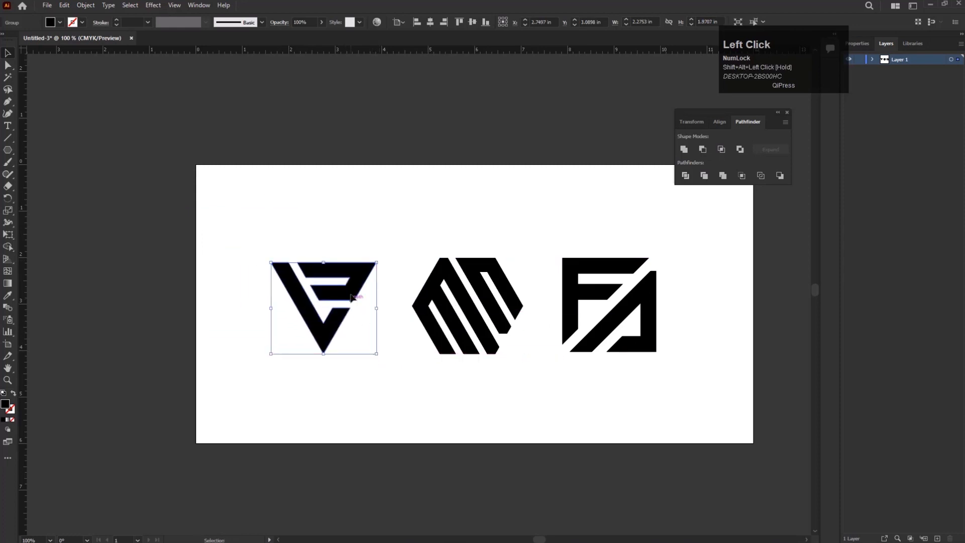
drag(351, 297, 356, 295)
Deselect the artwork and close the floating Pathfinder panel to leave the three marks unobstructed
click(565, 360)
scroll(565, 360, up, 2)
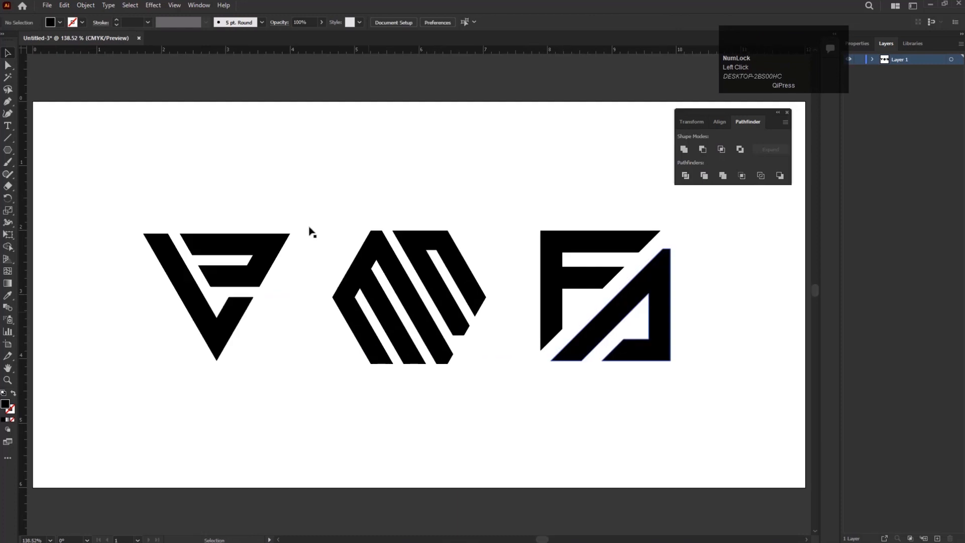
click(788, 112)
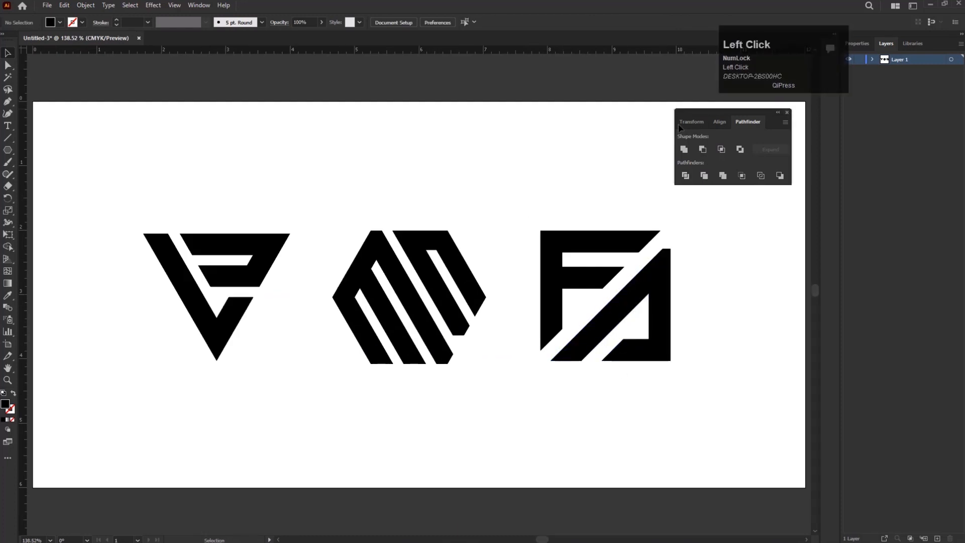